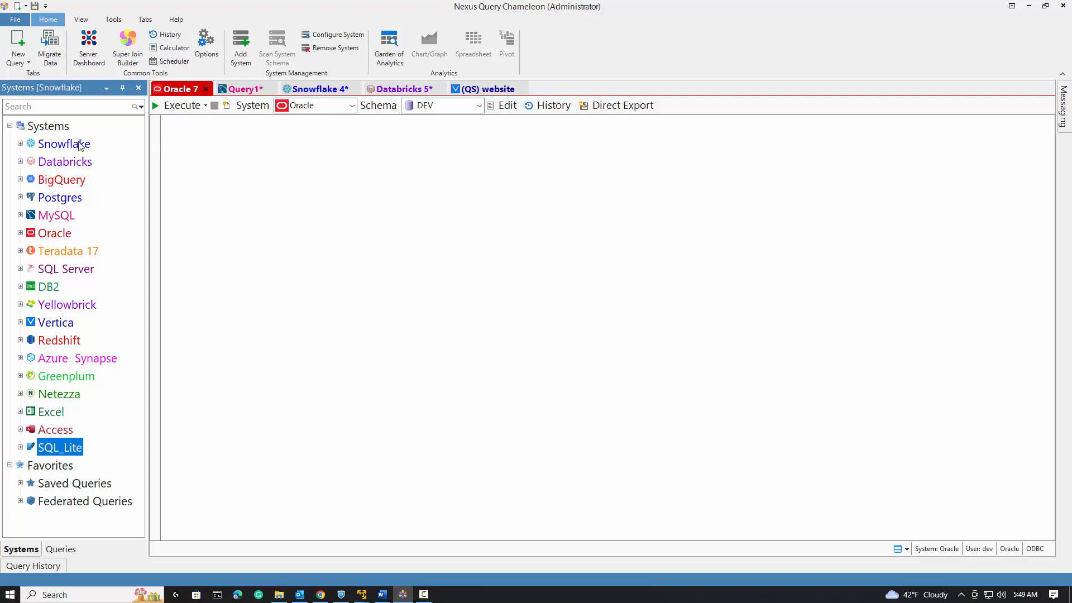
Run the MySQL sales_table query in the Query1 tab.
{"action": "left_click", "coordinate": [242, 89]}
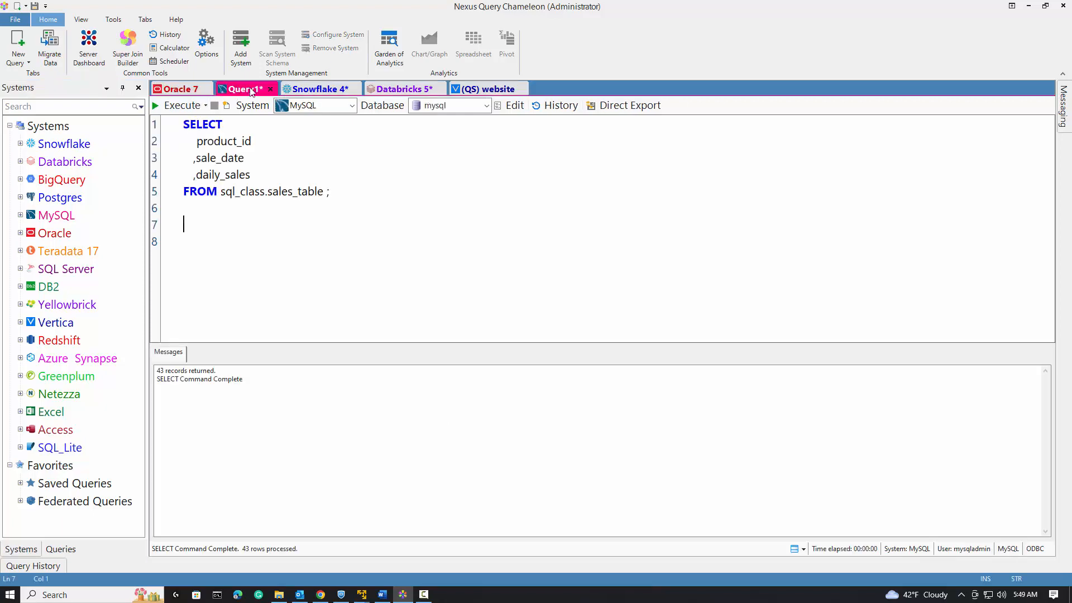
{"action": "left_click", "coordinate": [176, 106]}
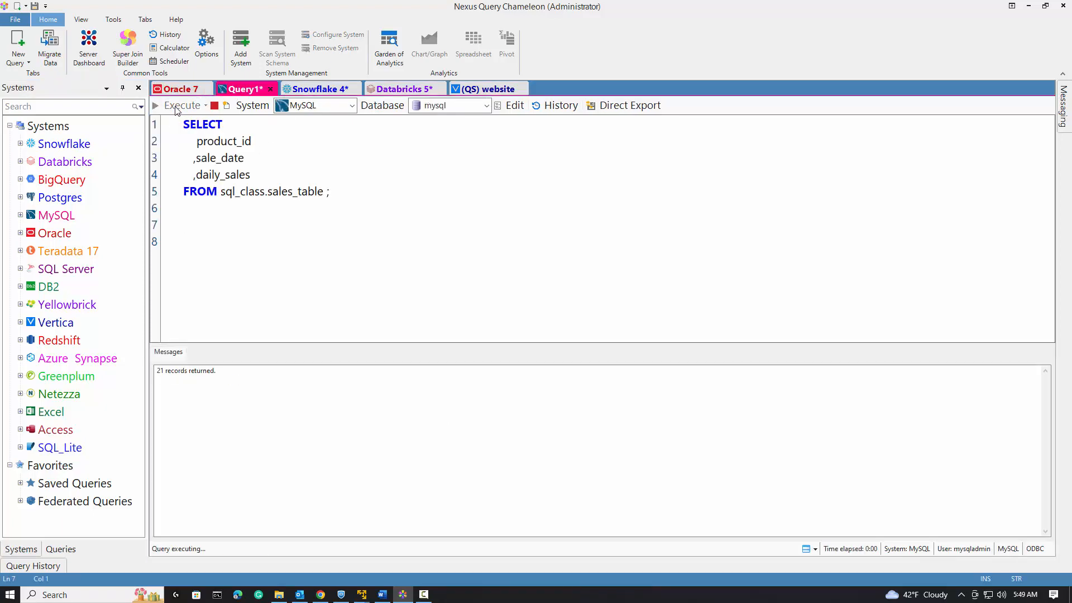
Run the Snowflake ADDRESSES query in the Snowflake 4 tab.
{"action": "left_click", "coordinate": [312, 90]}
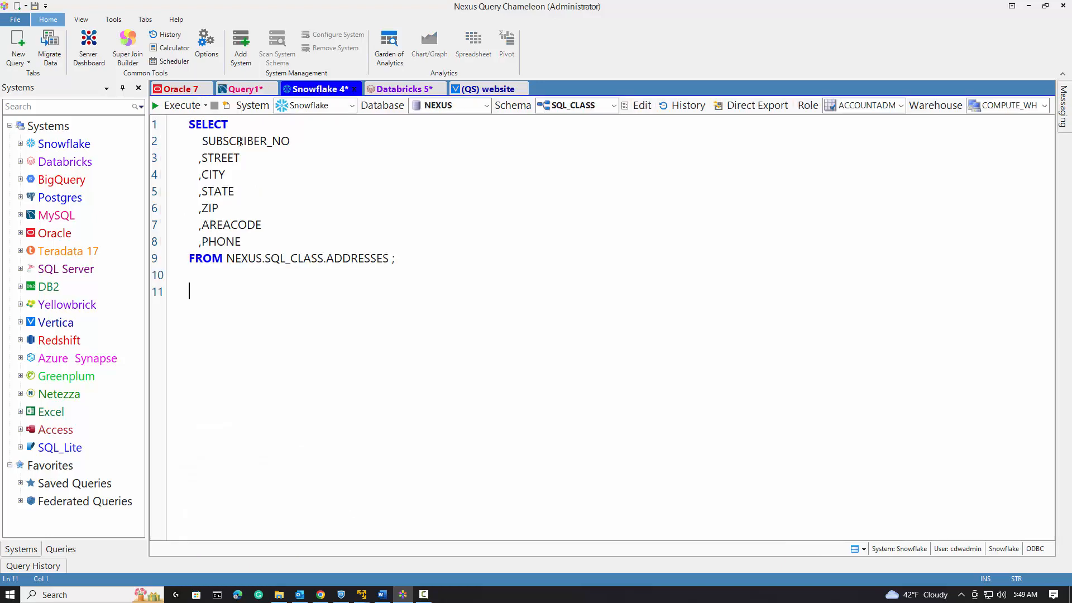
{"action": "left_click", "coordinate": [177, 106]}
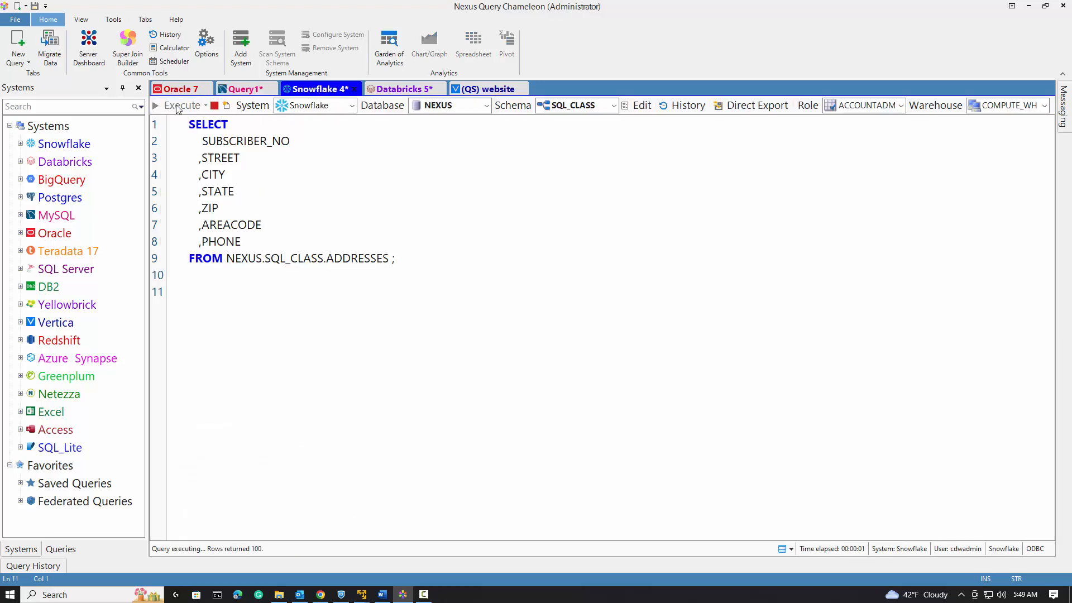
{"action": "left_click", "coordinate": [549, 344]}
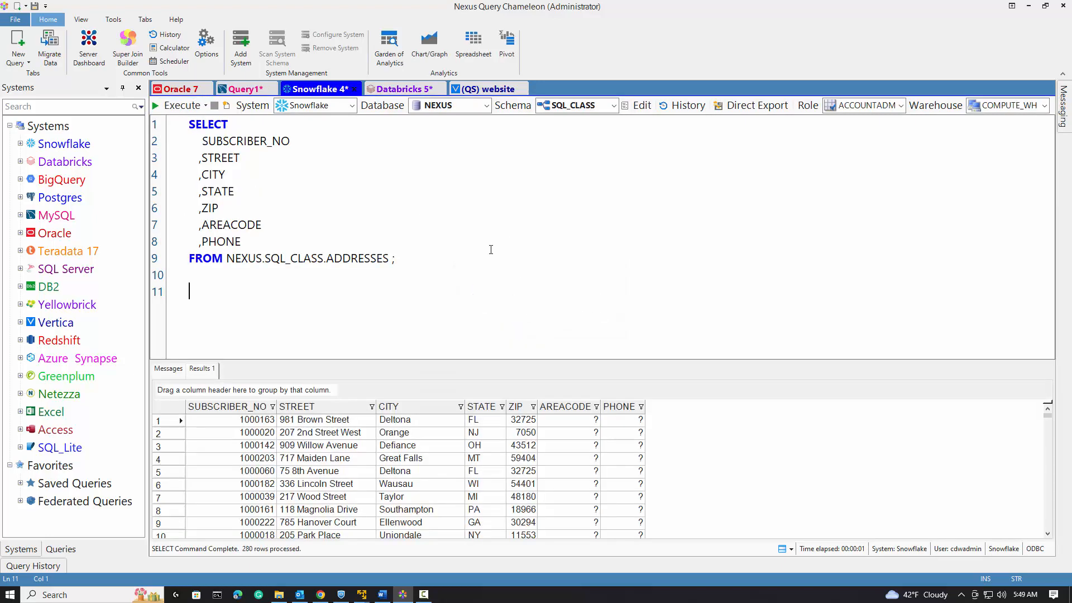
Run the Databricks subscribers query in the Databricks 5 tab, choosing to return all rows.
{"action": "left_click", "coordinate": [415, 91]}
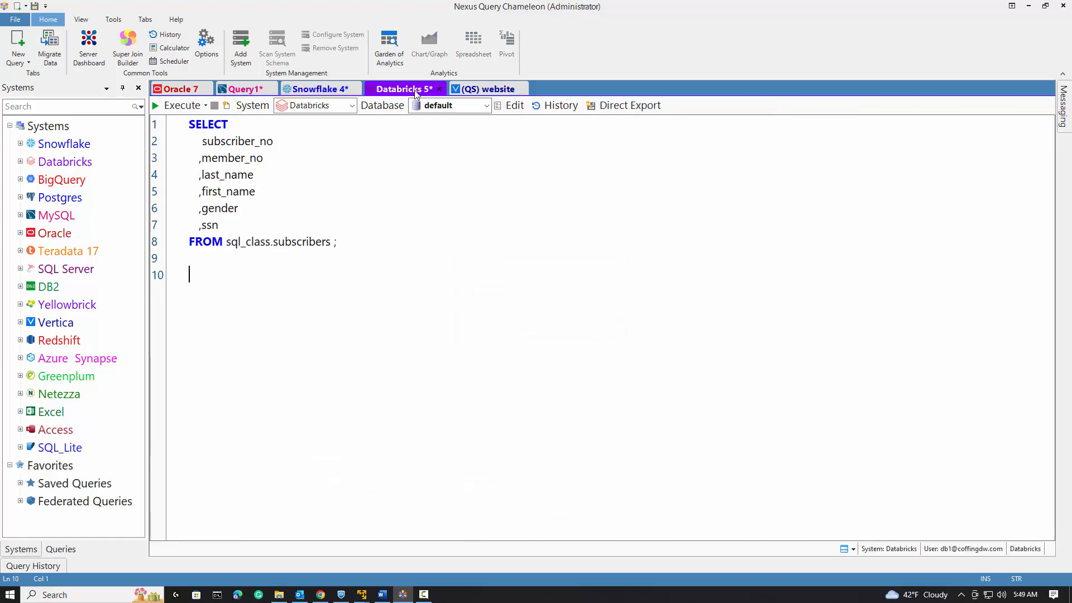
{"action": "left_click", "coordinate": [177, 106]}
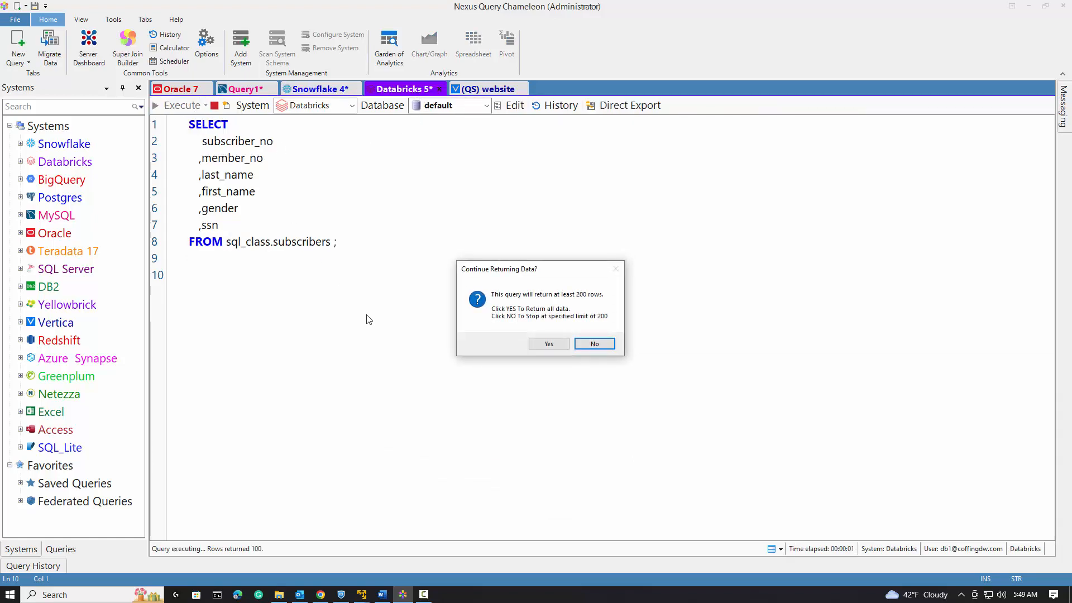
{"action": "left_click", "coordinate": [542, 348]}
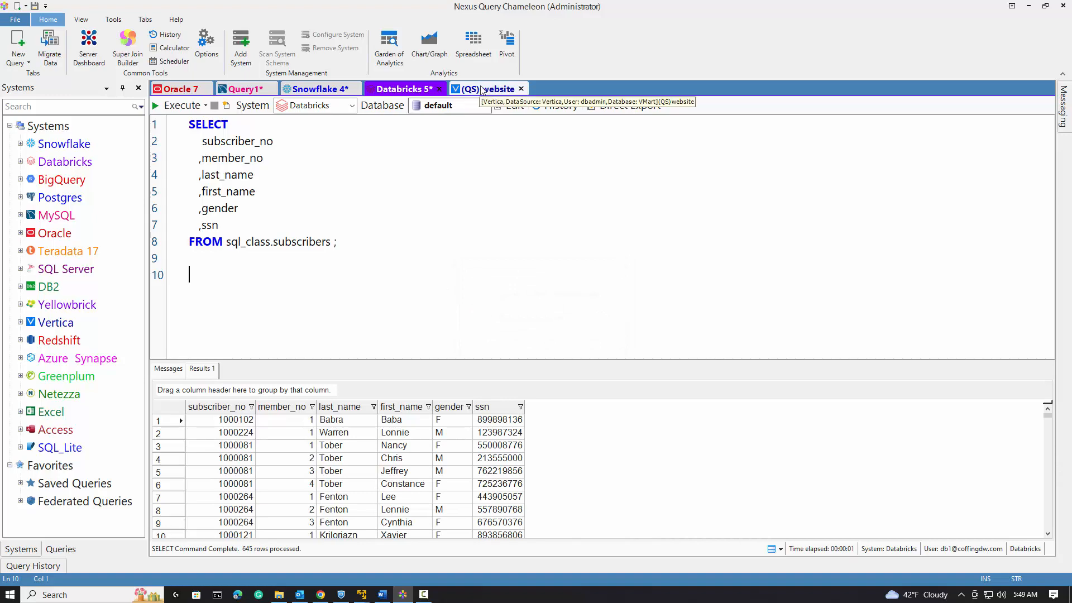
{"action": "left_click", "coordinate": [483, 91]}
{"action": "left_click", "coordinate": [189, 106]}
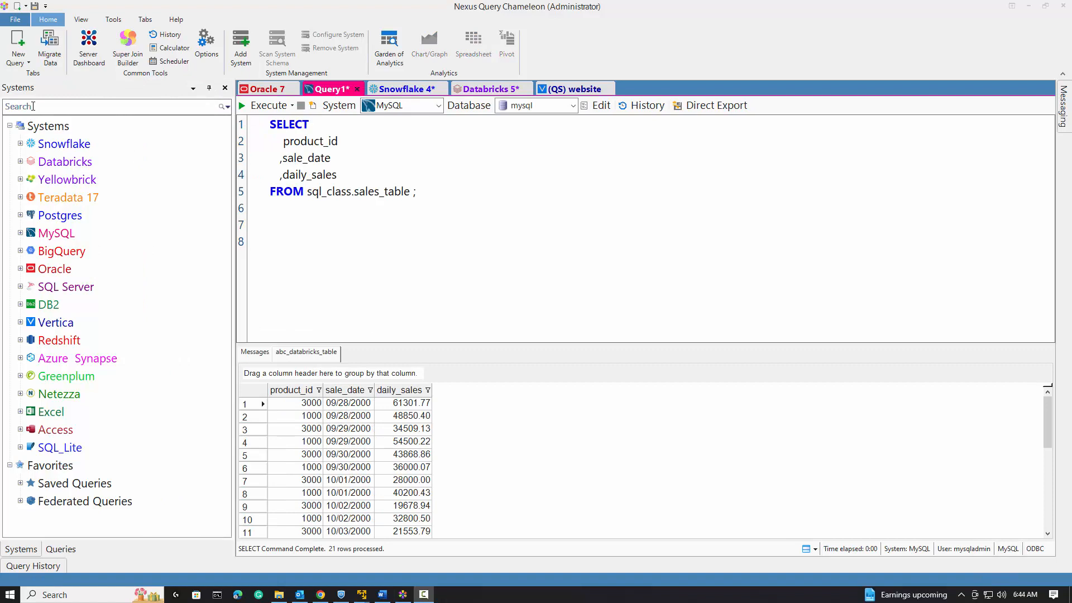
Search the systems tree for subscriber_no.
{"action": "left_click", "coordinate": [33, 106]}
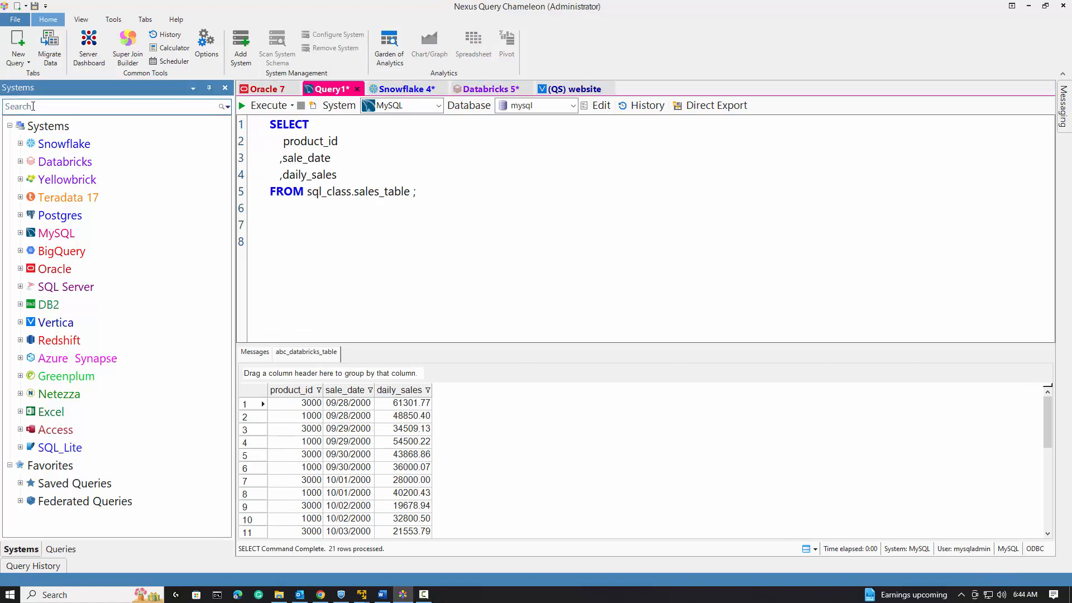
{"action": "type", "text": "subscrib"}
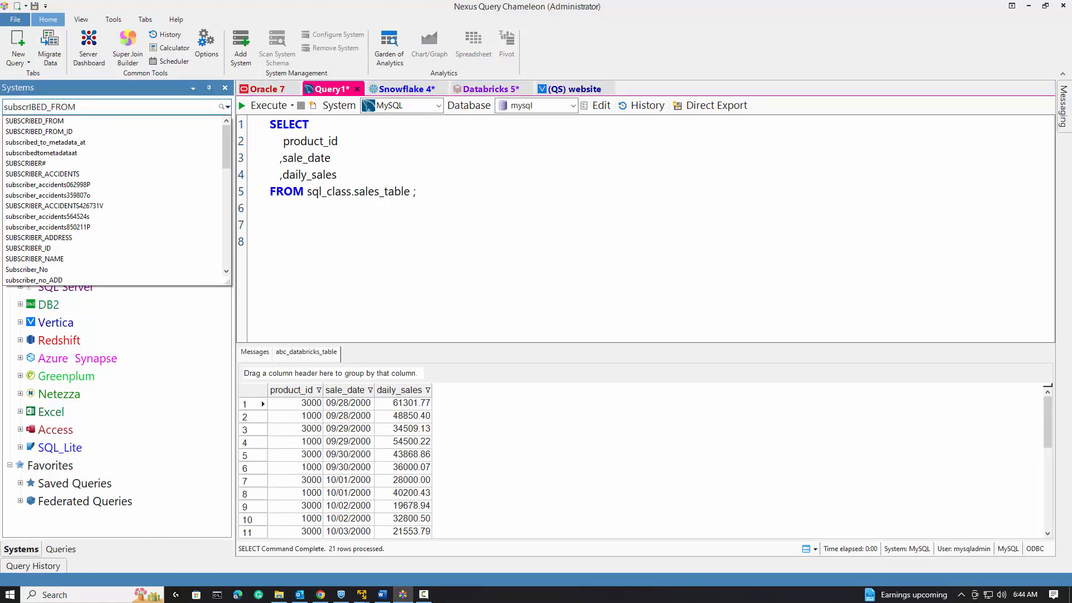
{"action": "type", "text": "er_no"}
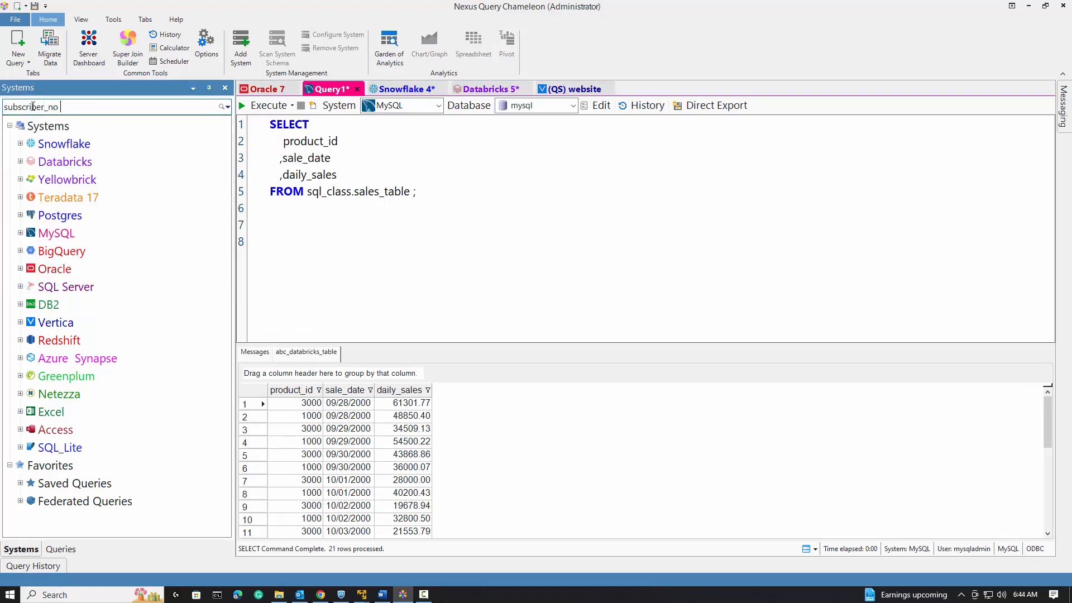
{"action": "key", "text": "Return"}
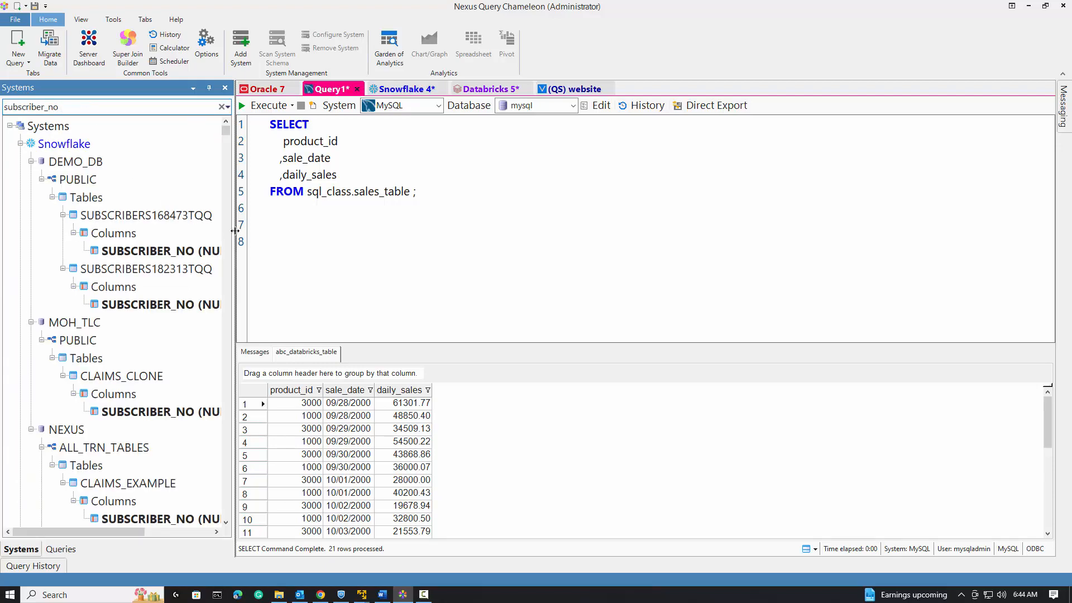
Widen the systems panel and browse the subscriber_no matches across all systems.
{"action": "left_click_drag", "start_coordinate": [235, 230], "coordinate": [345, 231]}
{"action": "scroll", "coordinate": [227, 253], "scroll_direction": "down", "scroll_amount": 20}
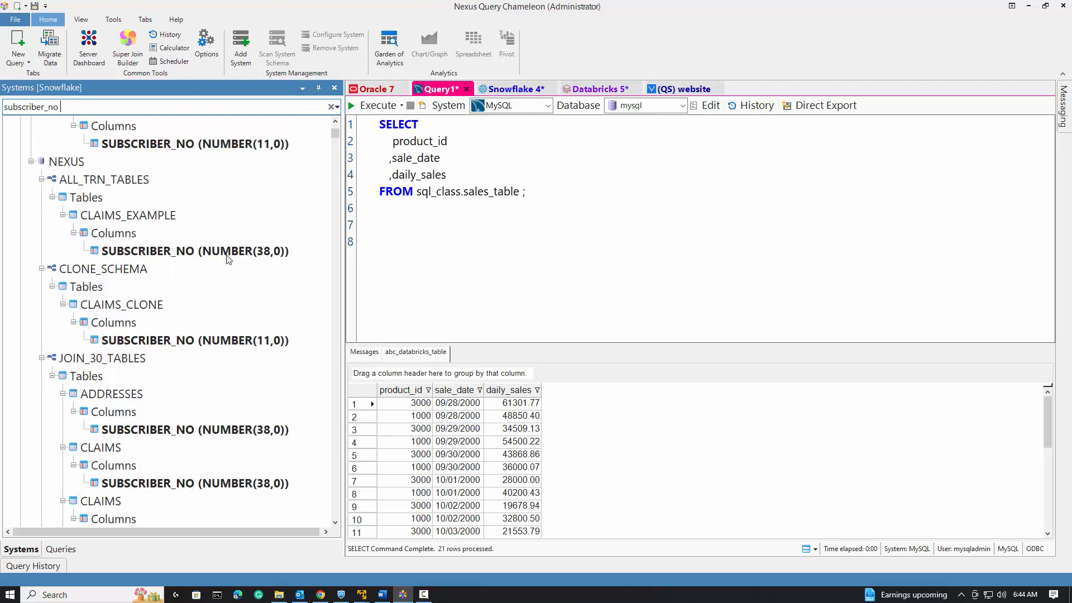
{"action": "scroll", "coordinate": [228, 266], "scroll_direction": "down", "scroll_amount": 20}
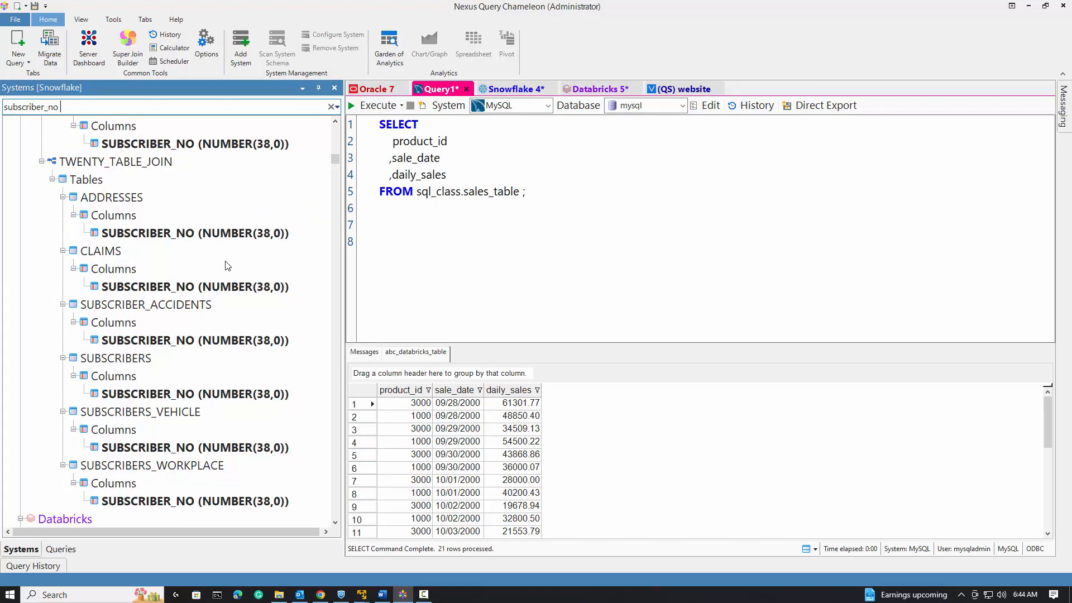
{"action": "scroll", "coordinate": [228, 267], "scroll_direction": "down", "scroll_amount": 20}
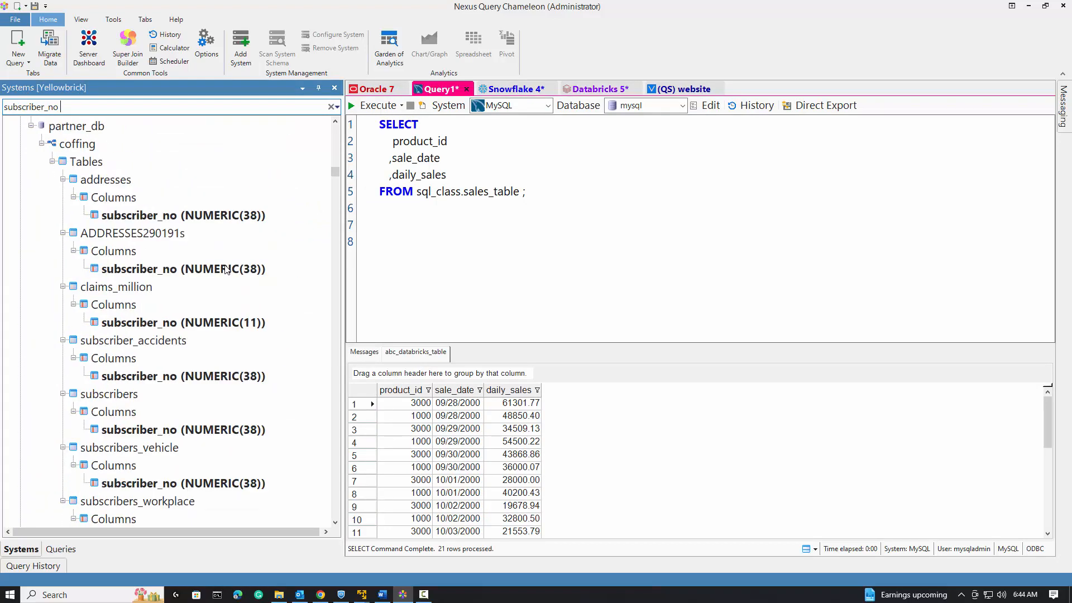
{"action": "scroll", "coordinate": [226, 271], "scroll_direction": "down", "scroll_amount": 20}
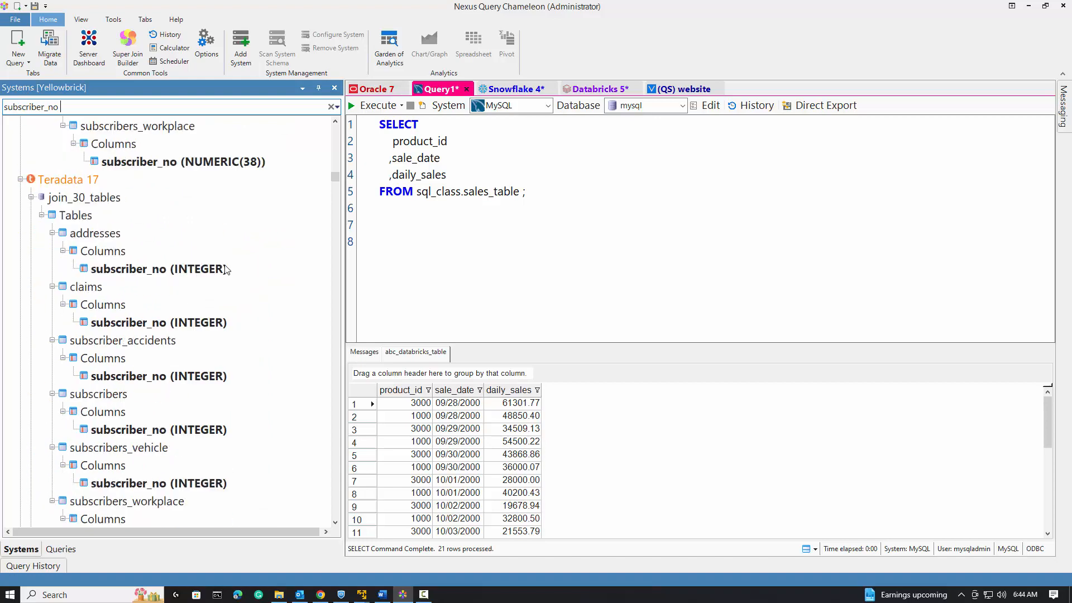
{"action": "scroll", "coordinate": [226, 270], "scroll_direction": "down", "scroll_amount": 15}
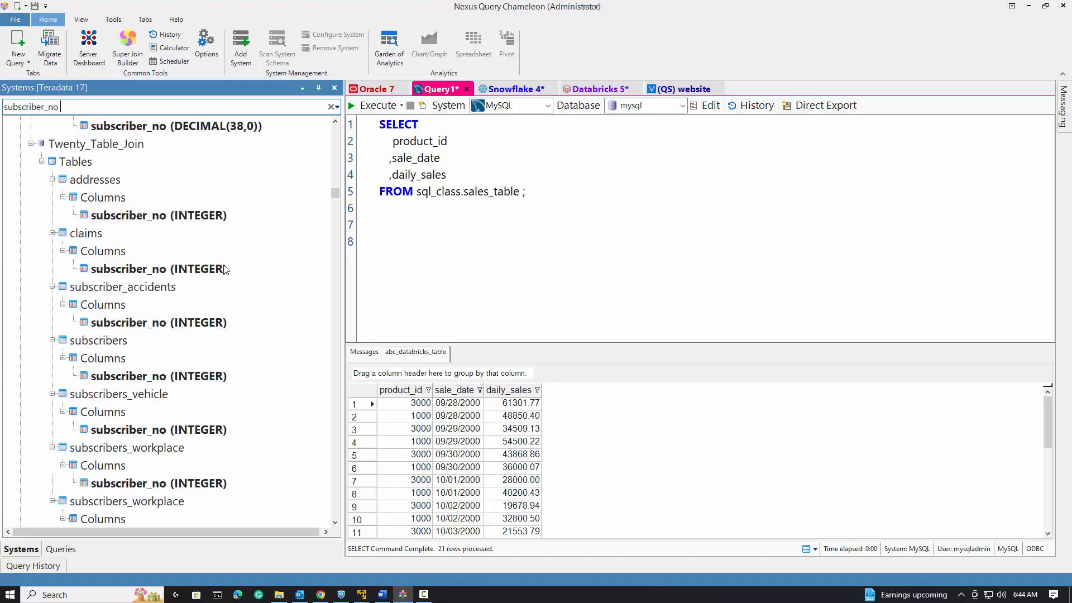
{"action": "scroll", "coordinate": [225, 270], "scroll_direction": "down", "scroll_amount": 20}
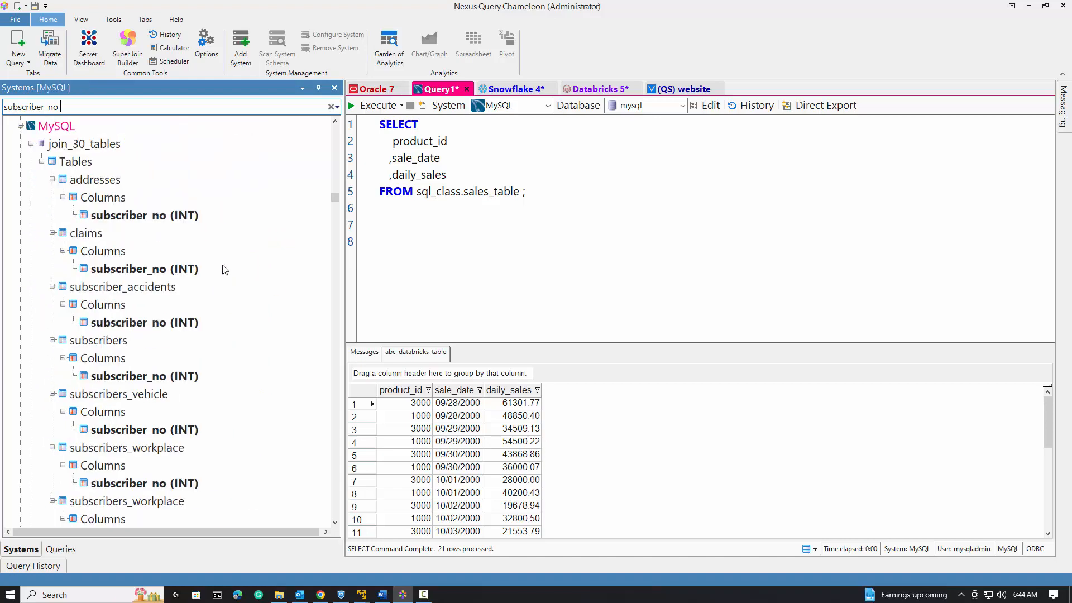
{"action": "scroll", "coordinate": [225, 270], "scroll_direction": "down", "scroll_amount": 20}
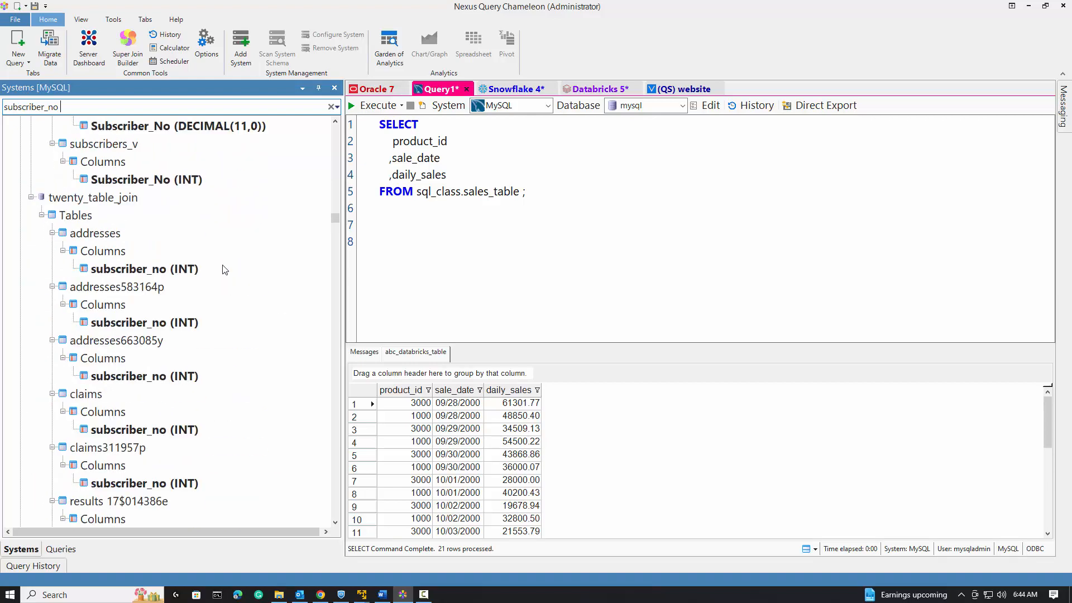
{"action": "scroll", "coordinate": [225, 270], "scroll_direction": "down", "scroll_amount": 20}
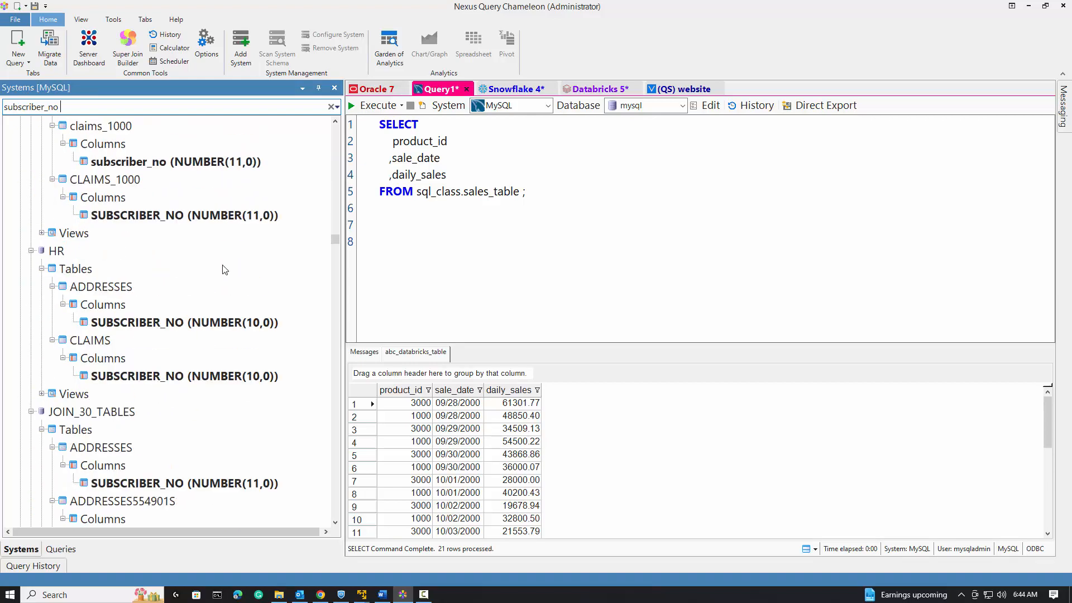
{"action": "scroll", "coordinate": [225, 279], "scroll_direction": "down", "scroll_amount": 20}
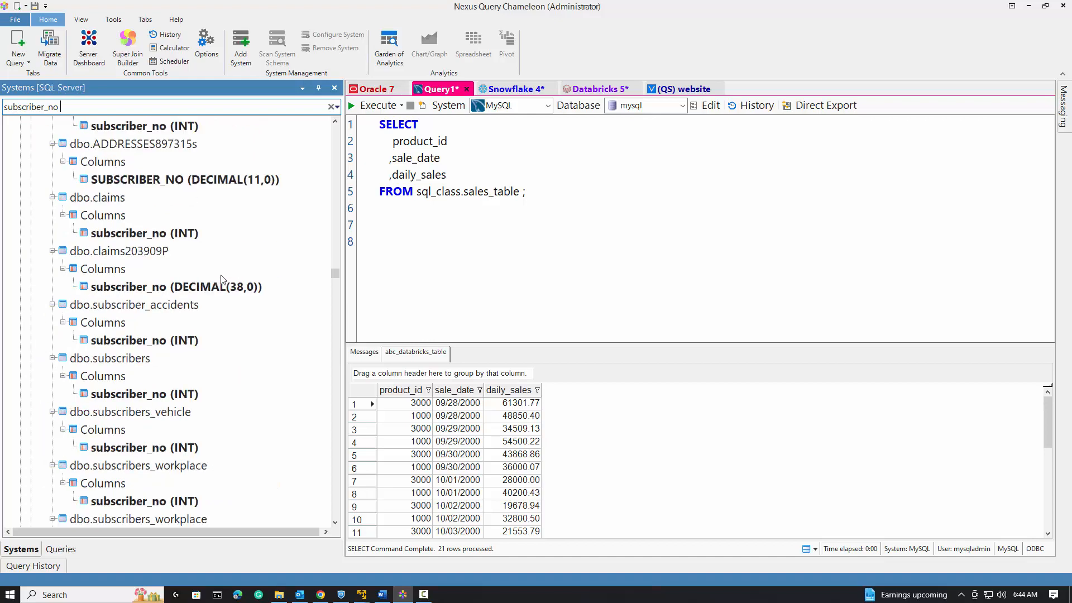
{"action": "scroll", "coordinate": [225, 283], "scroll_direction": "down", "scroll_amount": 20}
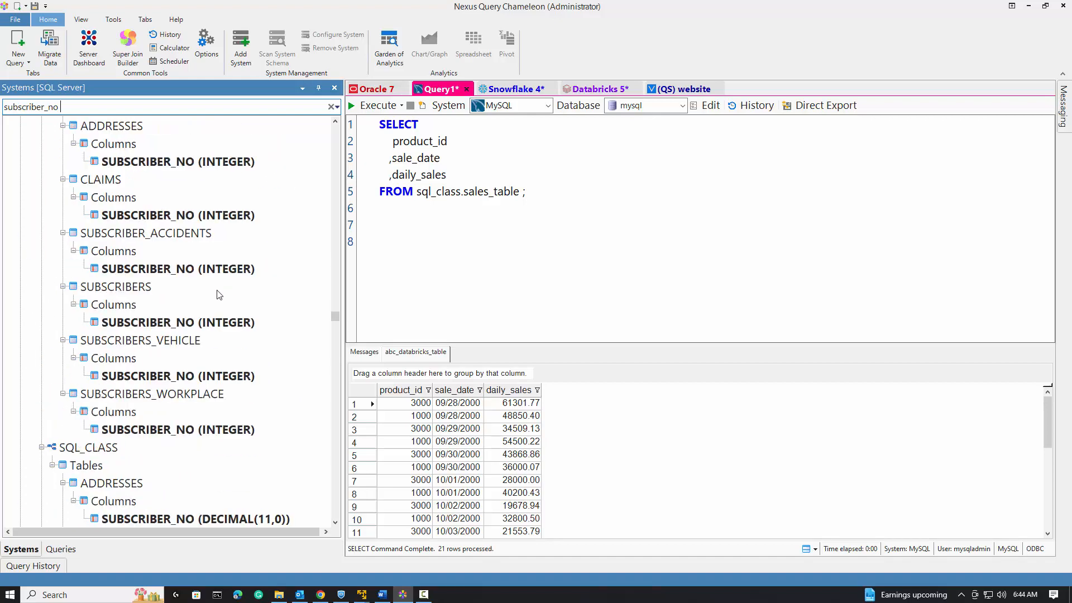
{"action": "scroll", "coordinate": [219, 296], "scroll_direction": "down", "scroll_amount": 5}
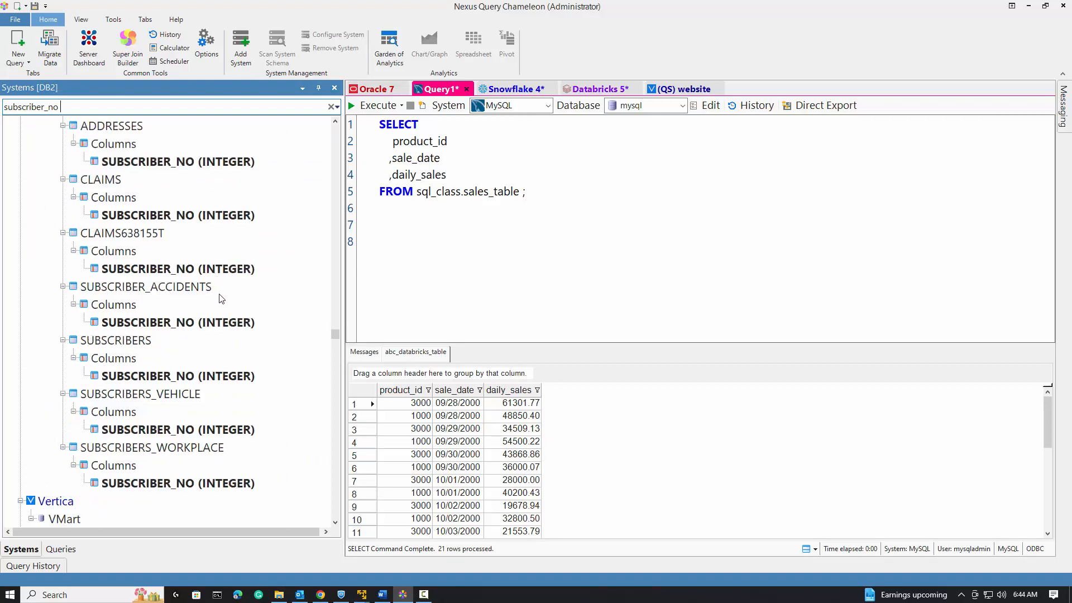
{"action": "scroll", "coordinate": [245, 383], "scroll_direction": "down", "scroll_amount": 20}
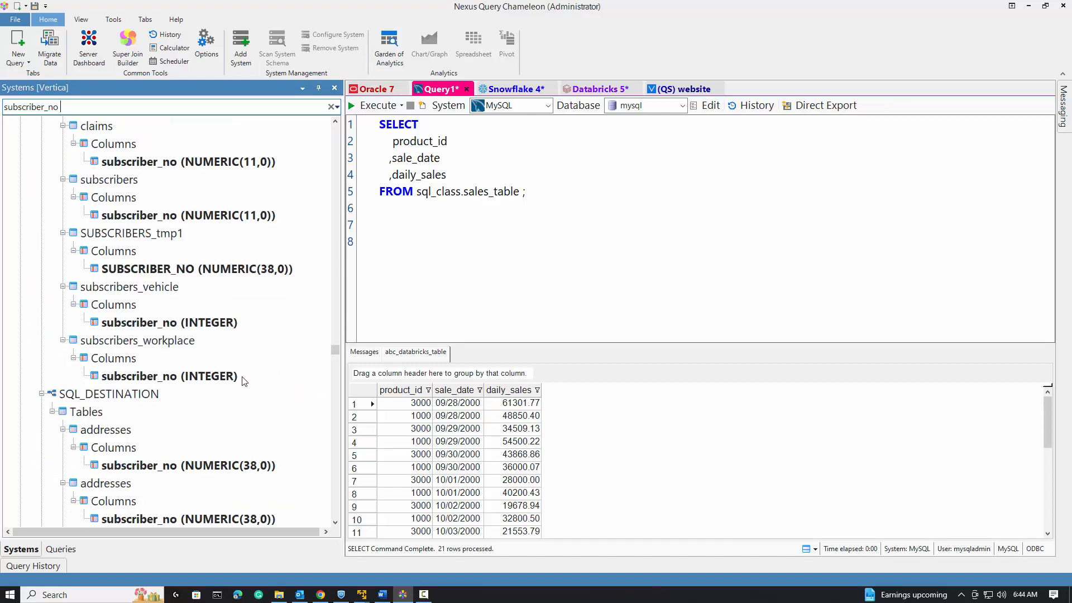
{"action": "scroll", "coordinate": [246, 383], "scroll_direction": "down", "scroll_amount": 15}
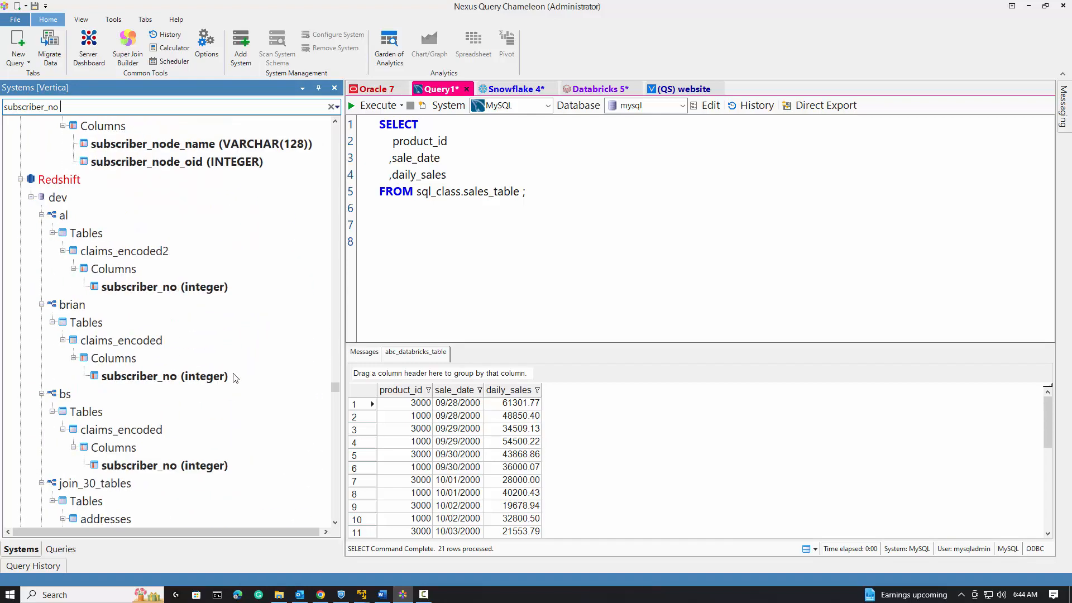
{"action": "left_click_drag", "start_coordinate": [337, 387], "coordinate": [340, 114]}
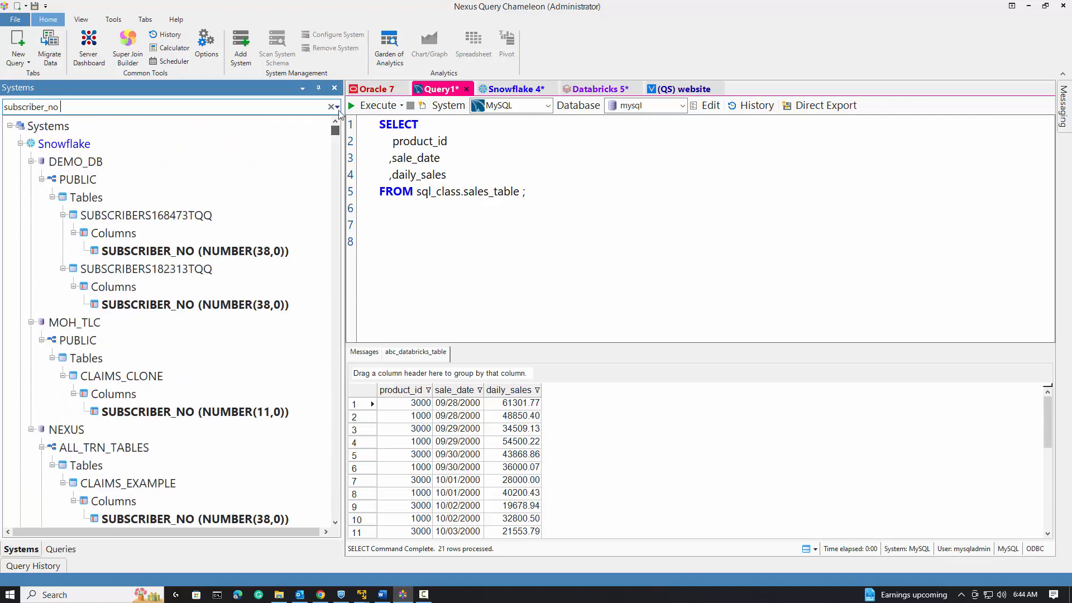
Open the Snowflake JOIN_30_TABLES ADDRESSES table in the Super Join Builder.
{"action": "left_click", "coordinate": [307, 145]}
{"action": "scroll", "coordinate": [247, 342], "scroll_direction": "down", "scroll_amount": 6}
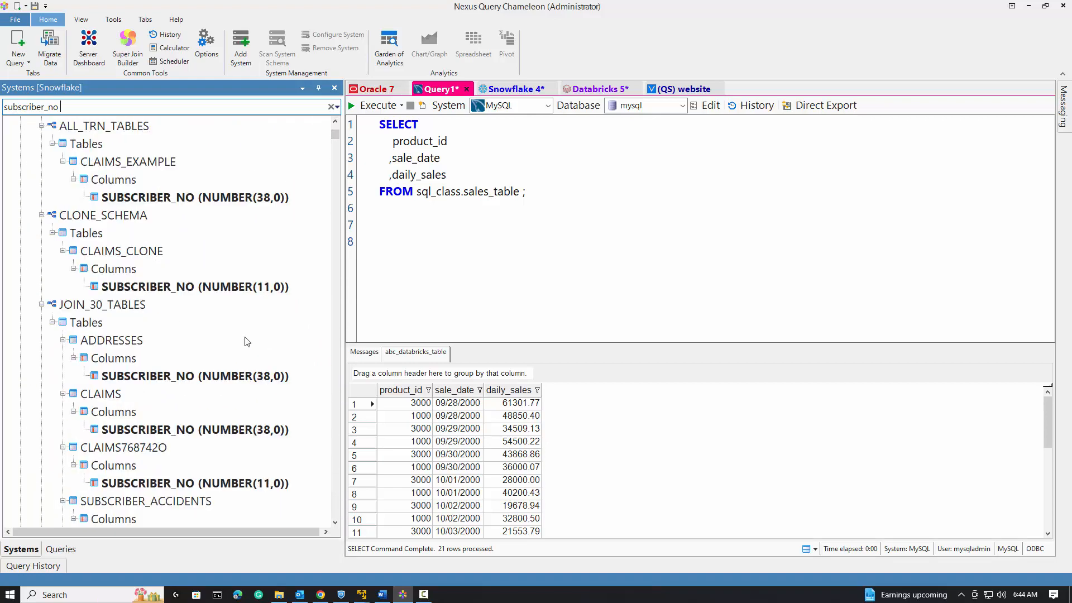
{"action": "scroll", "coordinate": [248, 342], "scroll_direction": "down", "scroll_amount": 2}
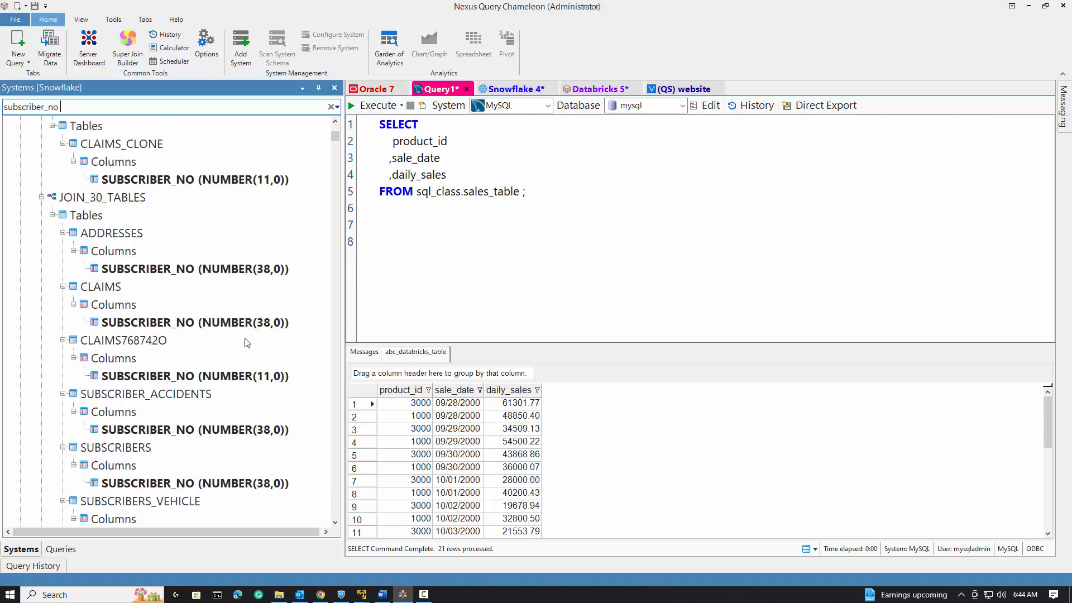
{"action": "right_click", "coordinate": [106, 234]}
{"action": "left_click", "coordinate": [177, 244]}
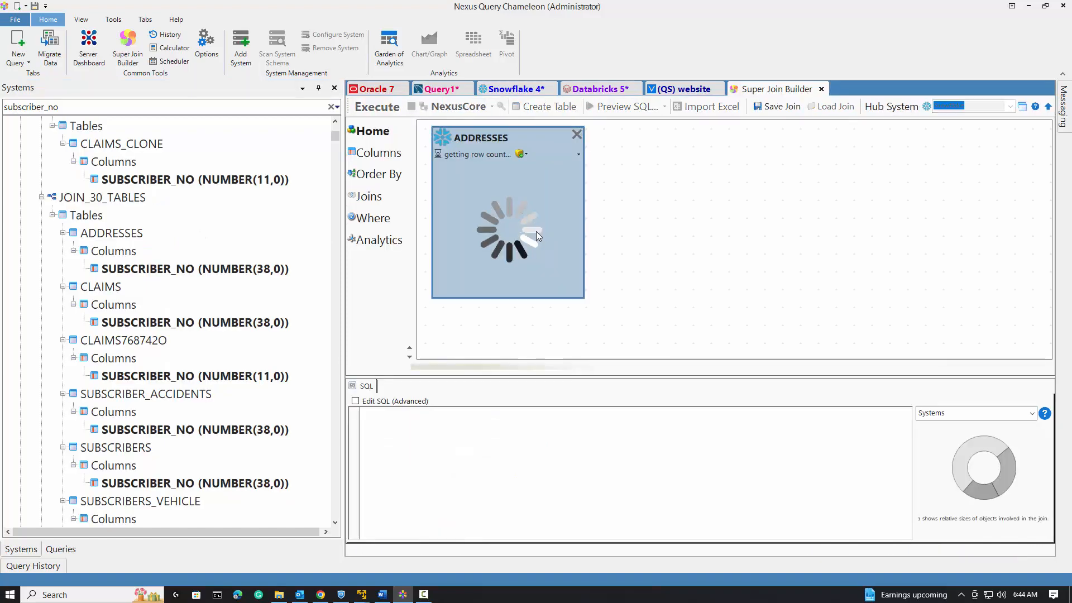
Add the Databricks join_30_tables subscribers table to the join builder.
{"action": "scroll", "coordinate": [224, 358], "scroll_direction": "down", "scroll_amount": 10}
{"action": "scroll", "coordinate": [224, 358], "scroll_direction": "down", "scroll_amount": 15}
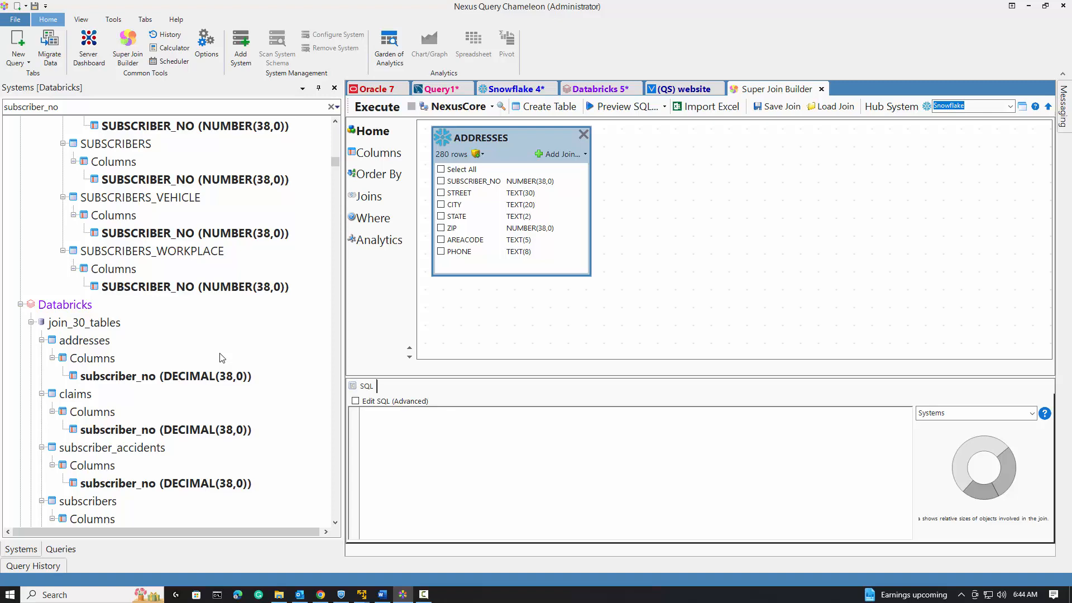
{"action": "scroll", "coordinate": [222, 358], "scroll_direction": "down", "scroll_amount": 4}
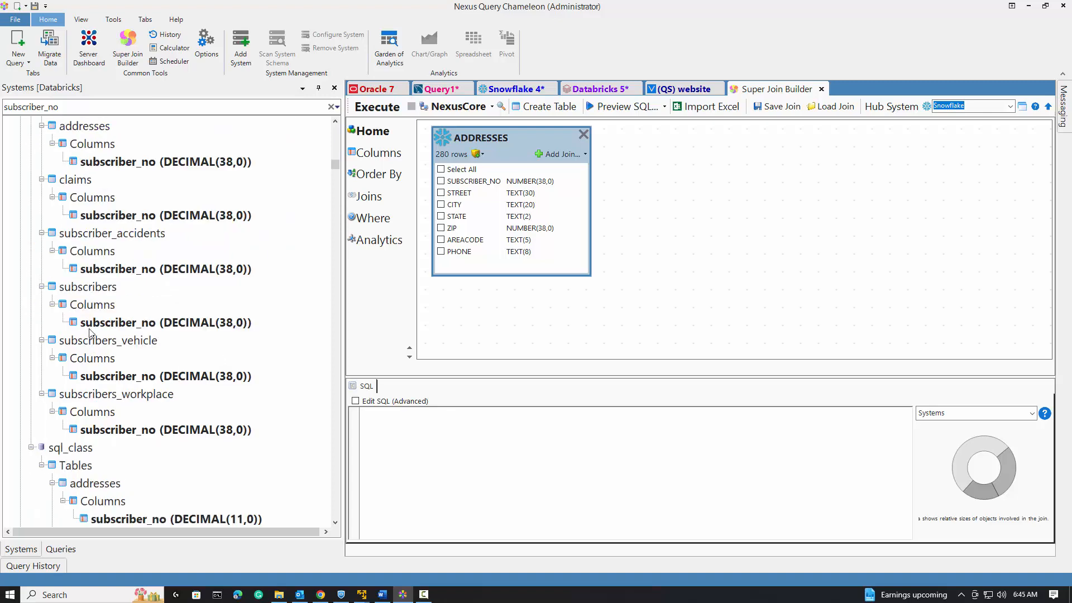
{"action": "left_click", "coordinate": [91, 288]}
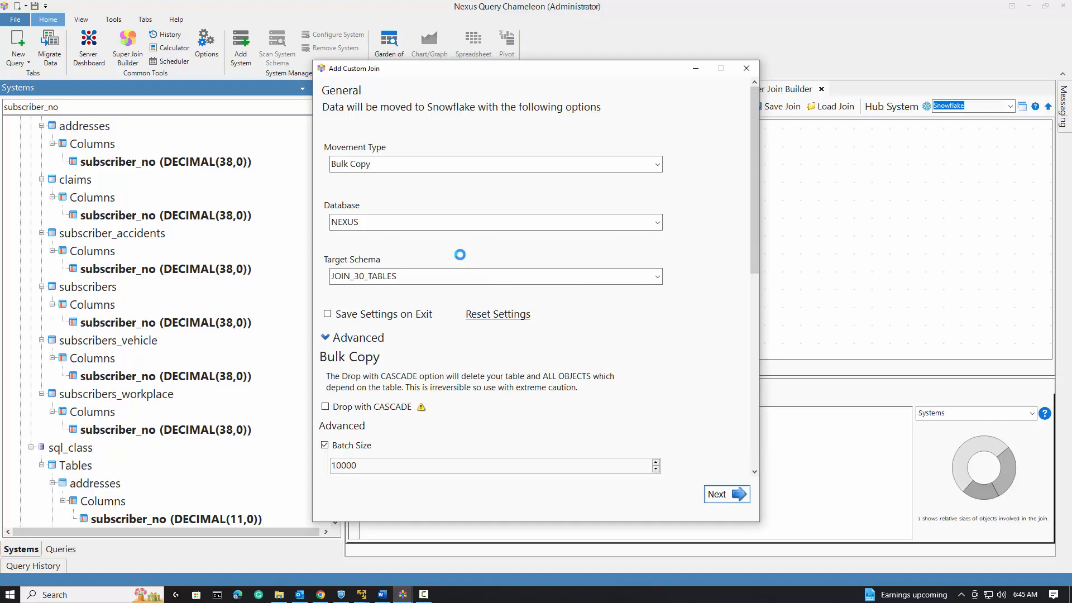
Add an inner join condition matching SUBSCRIBER_NO in subscribers to SUBSCRIBER_NO in ADDRESSES.
{"action": "left_click", "coordinate": [343, 226]}
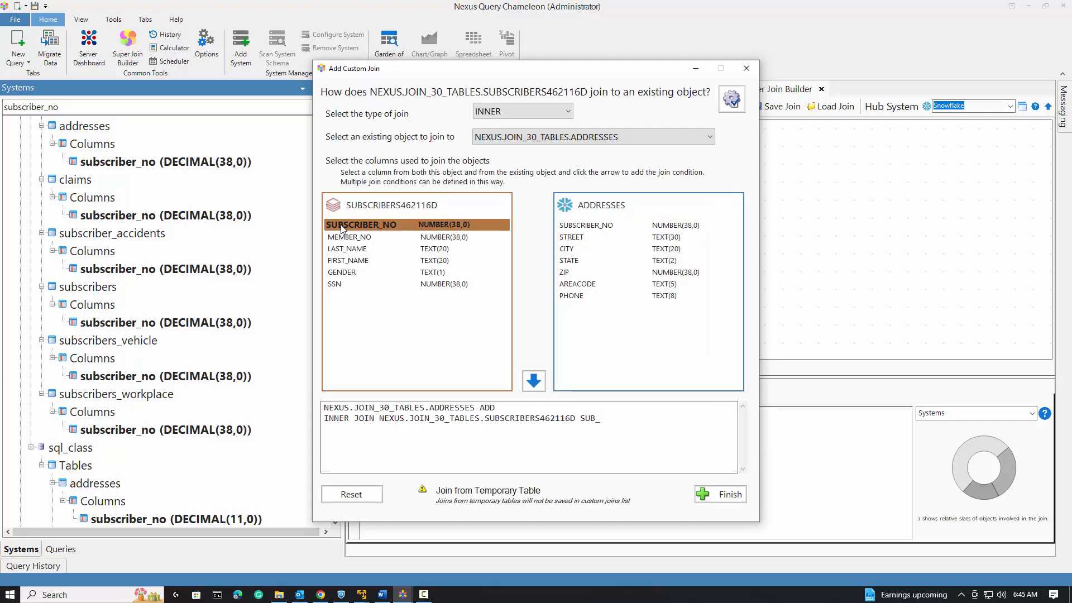
{"action": "left_click", "coordinate": [586, 226]}
{"action": "left_click", "coordinate": [534, 381]}
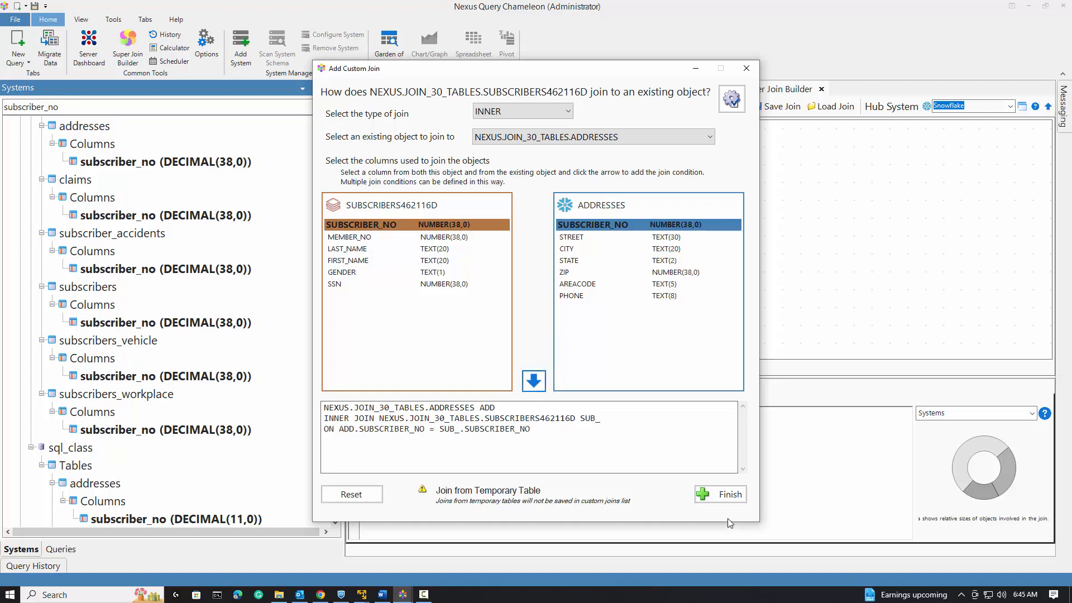
Finish adding the inner join between the ADDRESSES and subscribers tables.
{"action": "left_click", "coordinate": [721, 495]}
Add the MySQL twenty_table_join claims table to the join against subscribers, keeping the Bulk Copy movement options.
{"action": "scroll", "coordinate": [184, 370], "scroll_direction": "down", "scroll_amount": 12}
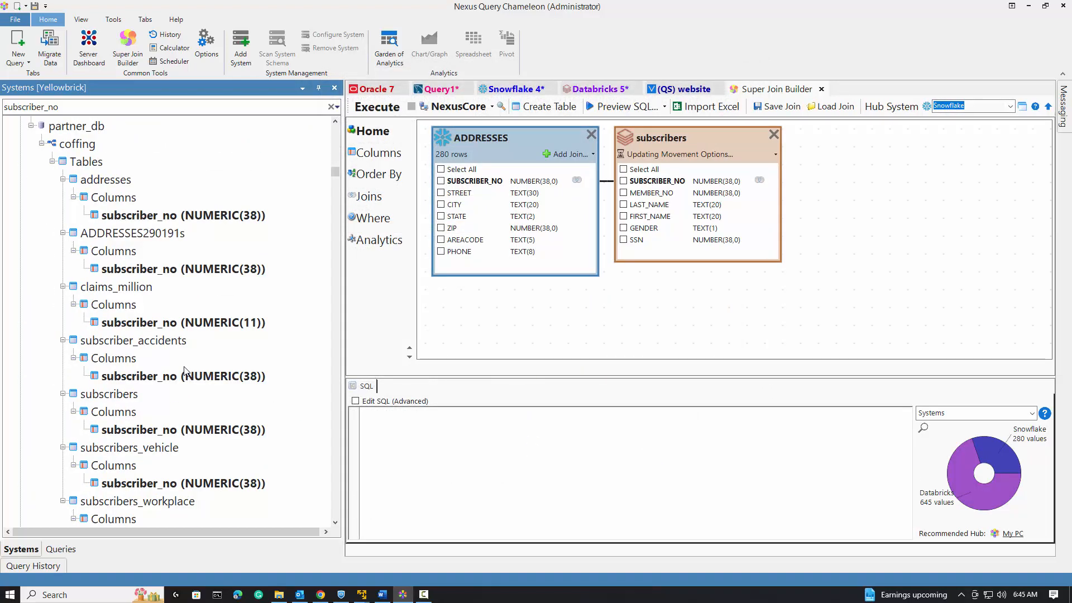
{"action": "scroll", "coordinate": [184, 370], "scroll_direction": "down", "scroll_amount": 15}
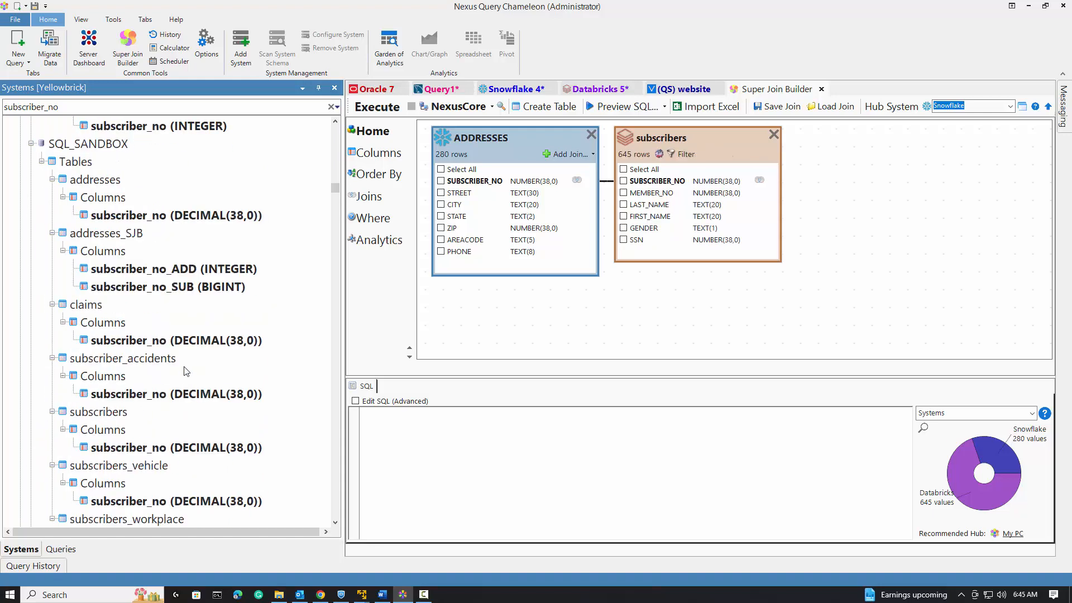
{"action": "scroll", "coordinate": [186, 371], "scroll_direction": "down", "scroll_amount": 15}
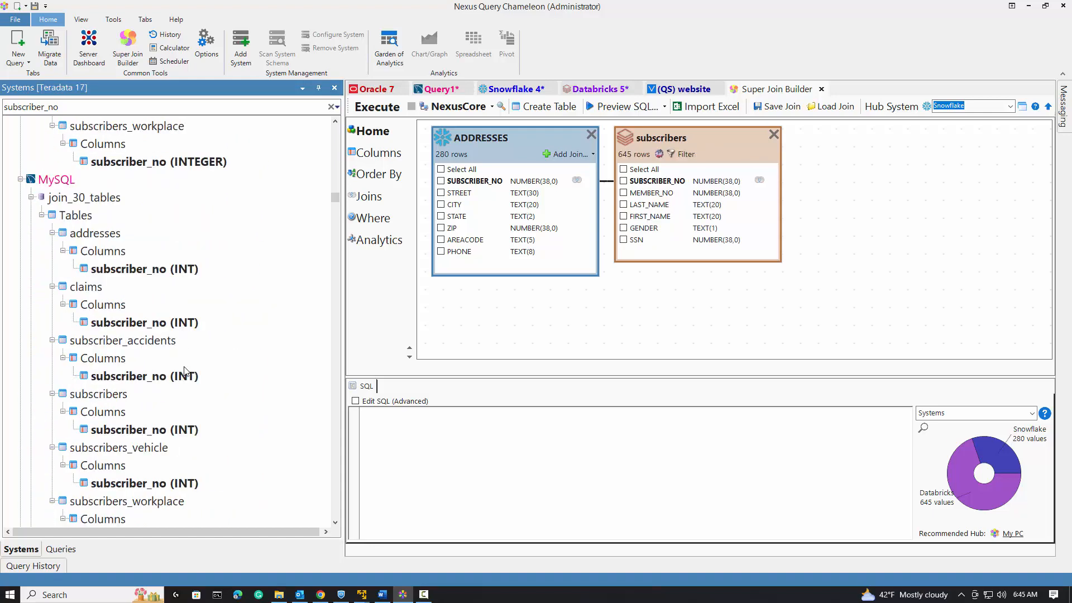
{"action": "scroll", "coordinate": [184, 370], "scroll_direction": "down", "scroll_amount": 15}
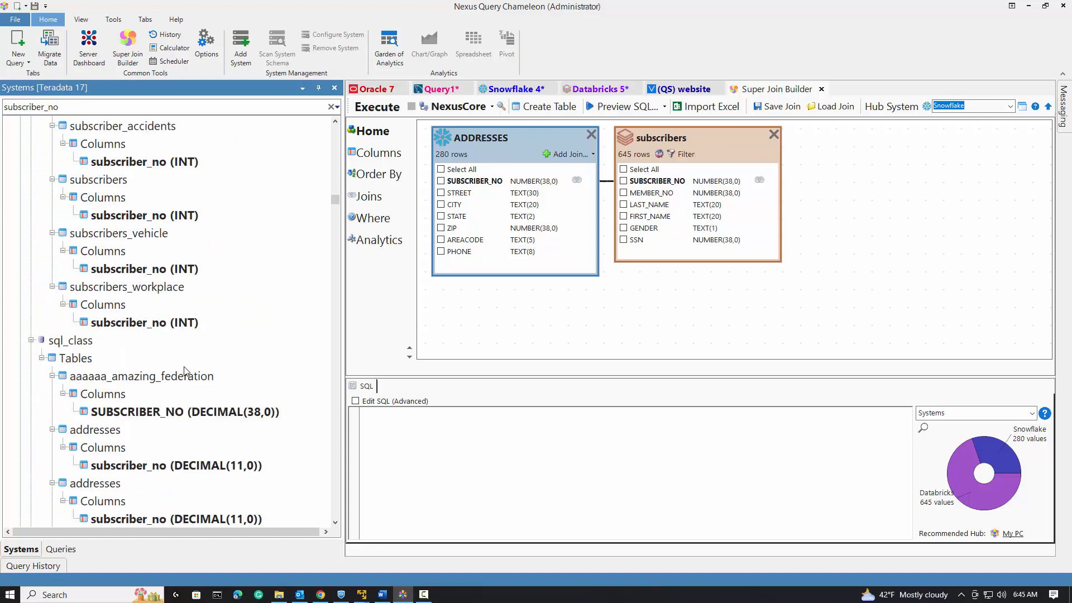
{"action": "scroll", "coordinate": [184, 371], "scroll_direction": "down", "scroll_amount": 15}
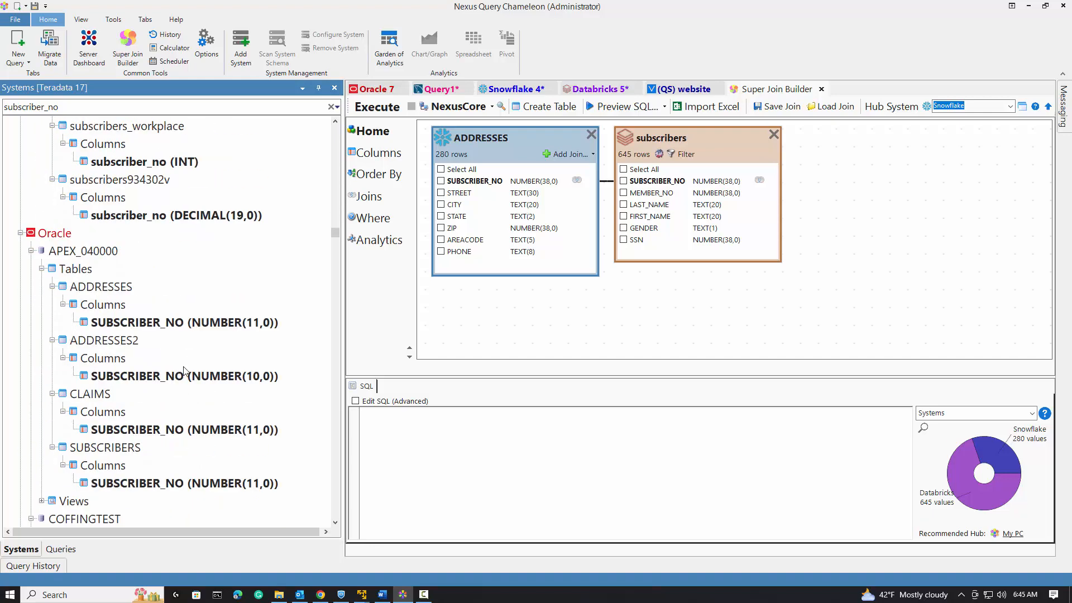
{"action": "scroll", "coordinate": [184, 371], "scroll_direction": "up", "scroll_amount": 15}
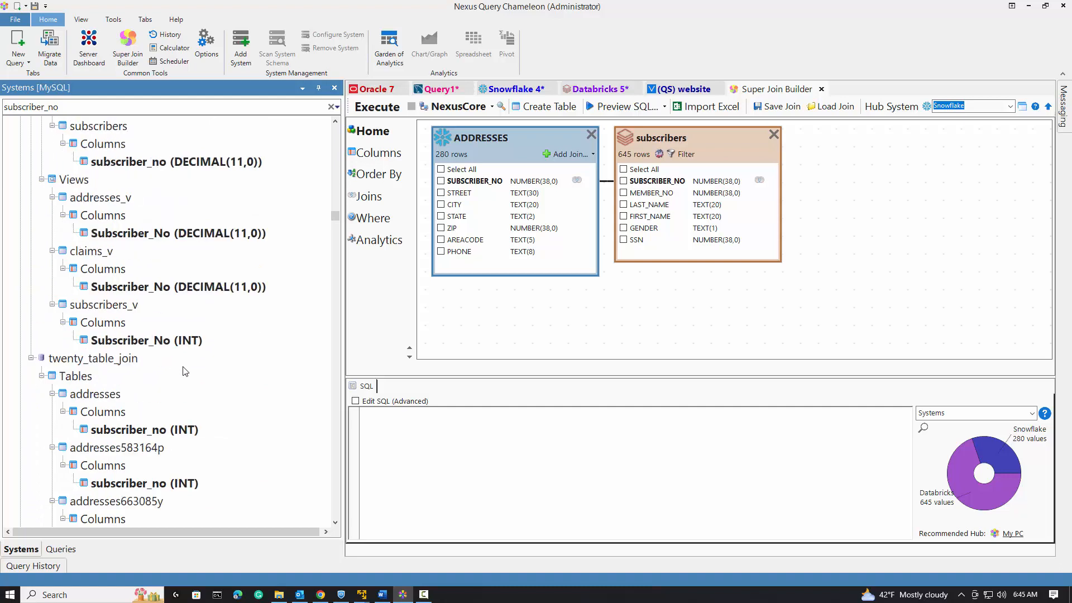
{"action": "scroll", "coordinate": [185, 371], "scroll_direction": "down", "scroll_amount": 4}
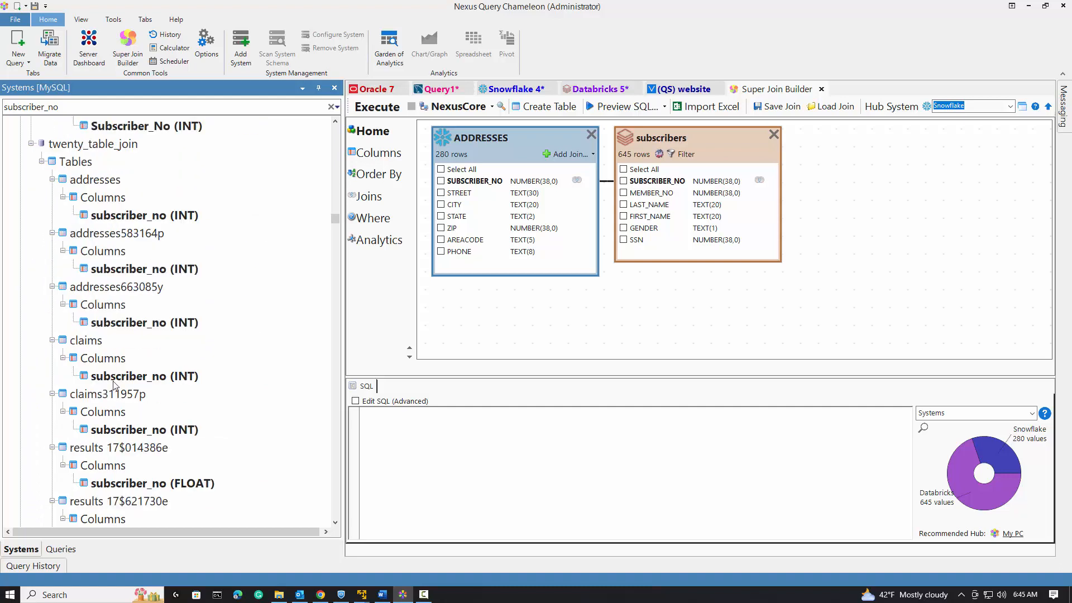
{"action": "left_click", "coordinate": [78, 342]}
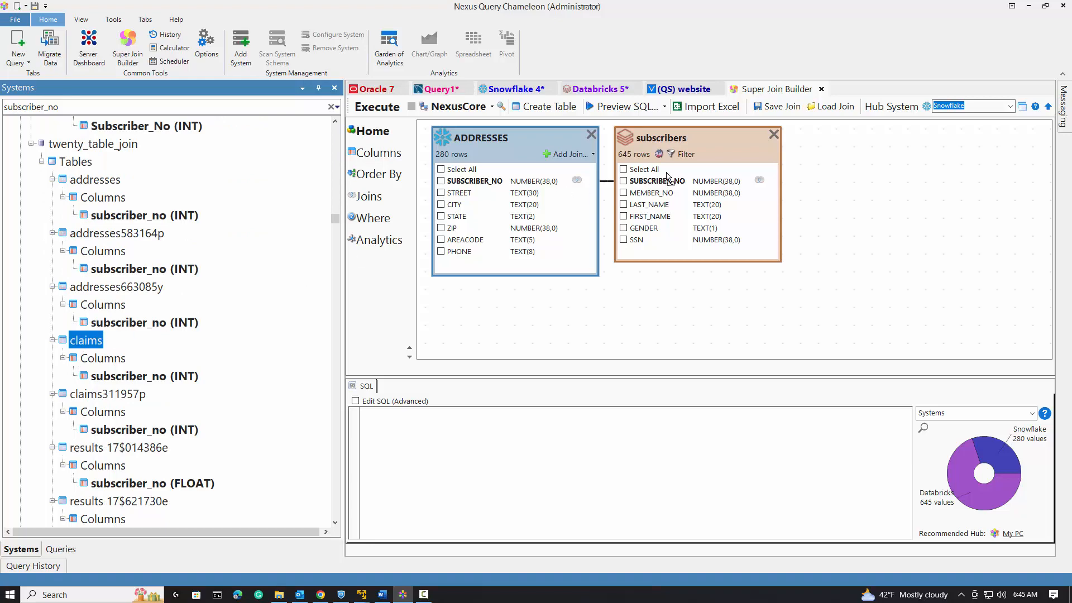
{"action": "left_click_drag", "start_coordinate": [668, 176], "coordinate": [546, 272]}
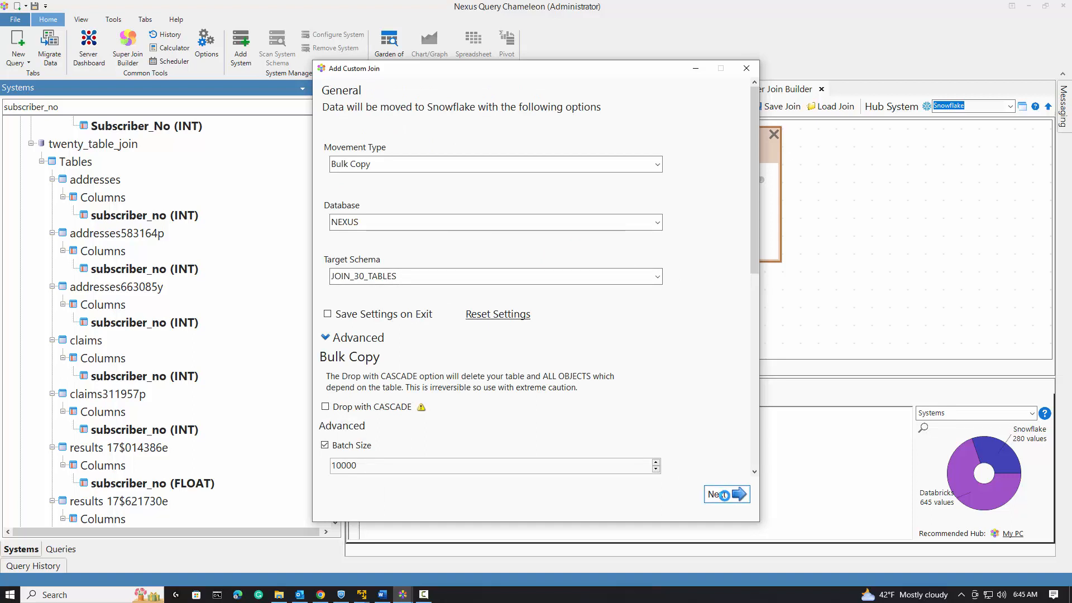
{"action": "left_click", "coordinate": [724, 496]}
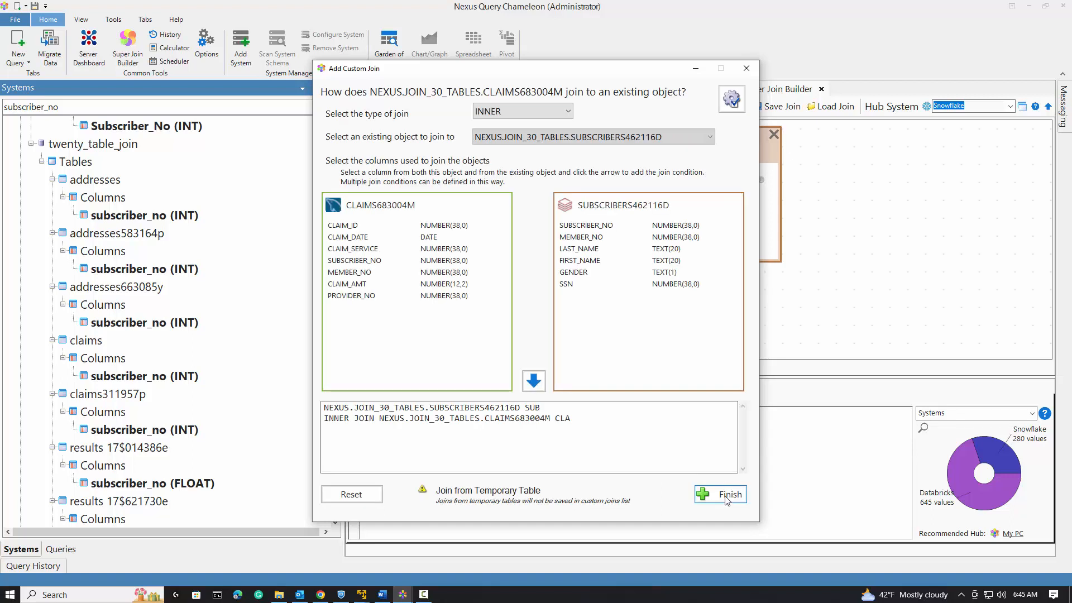
Join claims to subscribers on both SUBSCRIBER_NO and MEMBER_NO as an inner join.
{"action": "left_click", "coordinate": [352, 261]}
{"action": "left_click", "coordinate": [590, 227]}
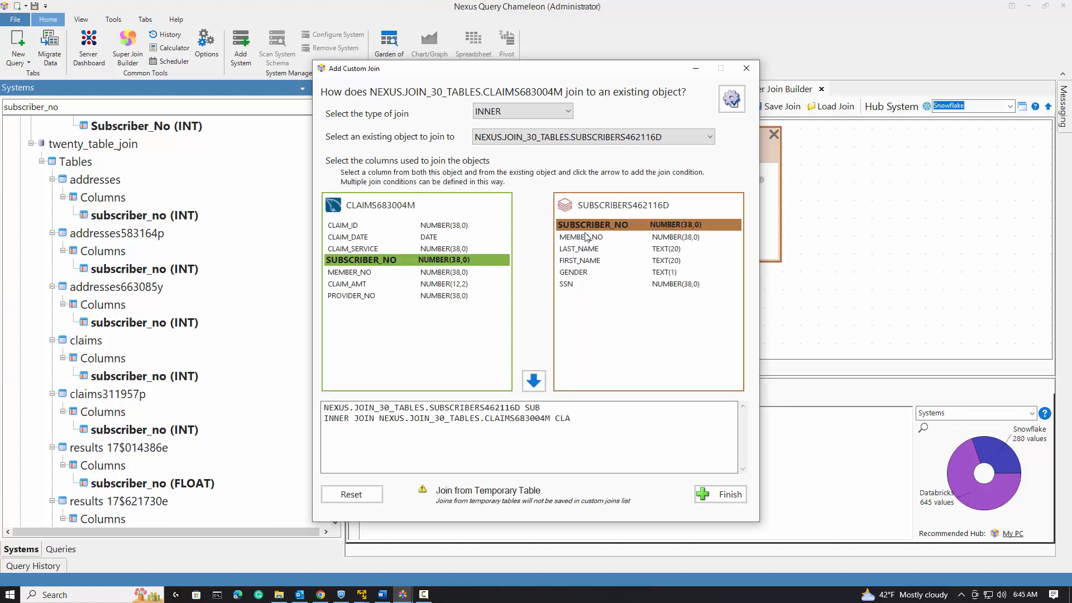
{"action": "left_click", "coordinate": [534, 381]}
{"action": "left_click", "coordinate": [358, 273]}
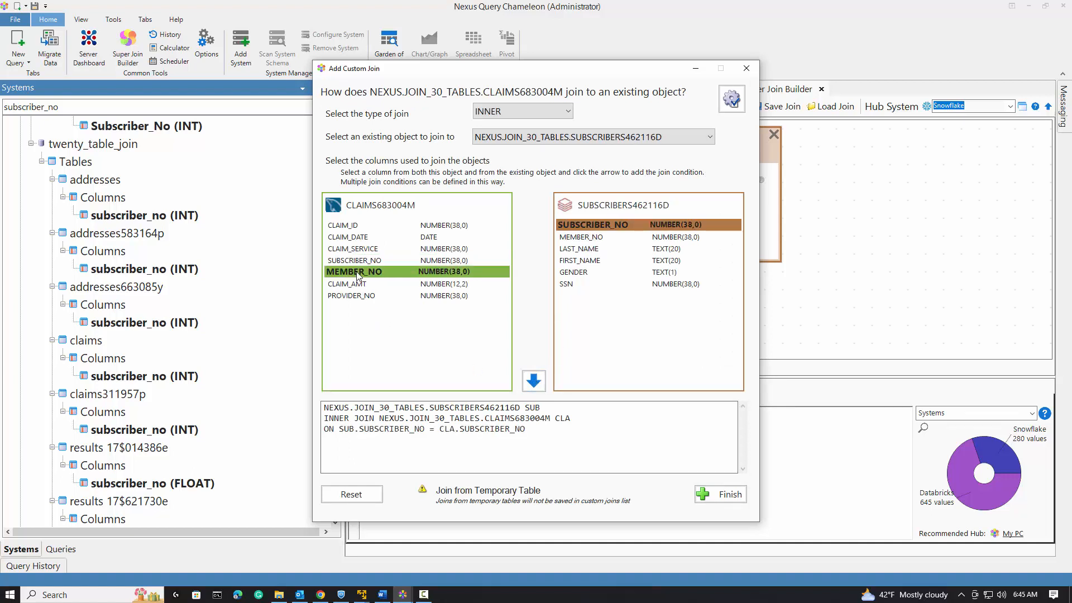
{"action": "left_click", "coordinate": [584, 238]}
{"action": "left_click", "coordinate": [533, 379]}
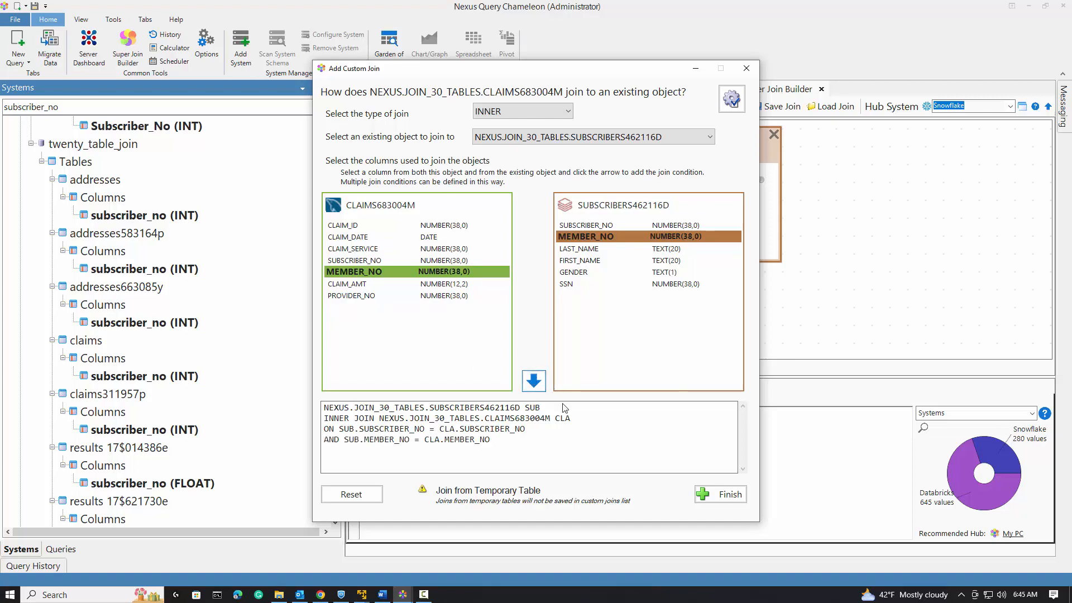
{"action": "left_click", "coordinate": [724, 494]}
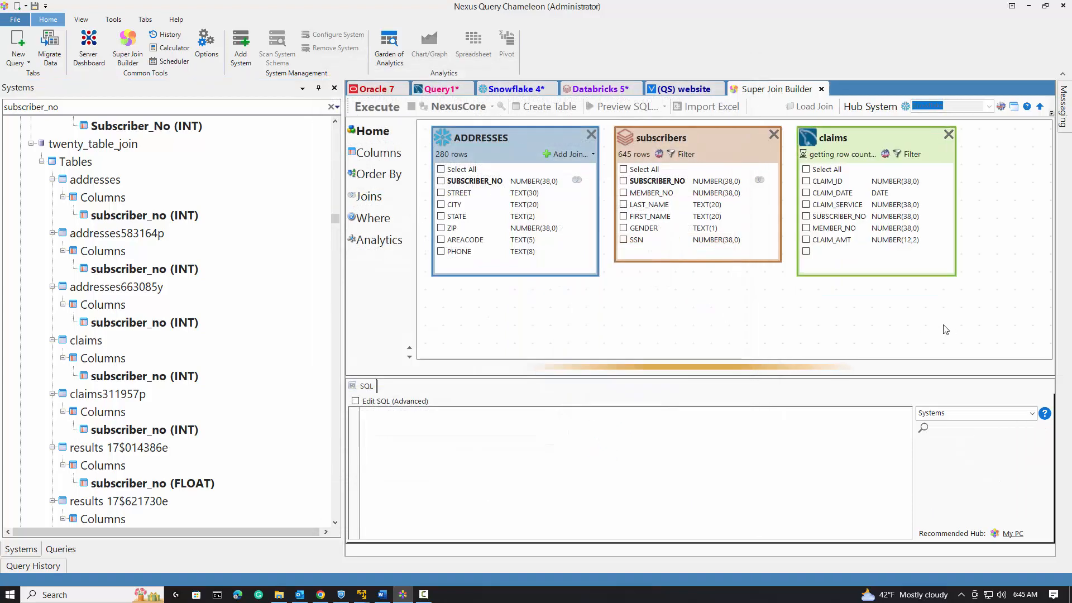
Select FIRST_NAME, LAST_NAME, CLAIM_DATE, CLAIM_AMT, STREET, CITY and STATE as output columns.
{"action": "left_click", "coordinate": [624, 216]}
{"action": "left_click", "coordinate": [623, 205]}
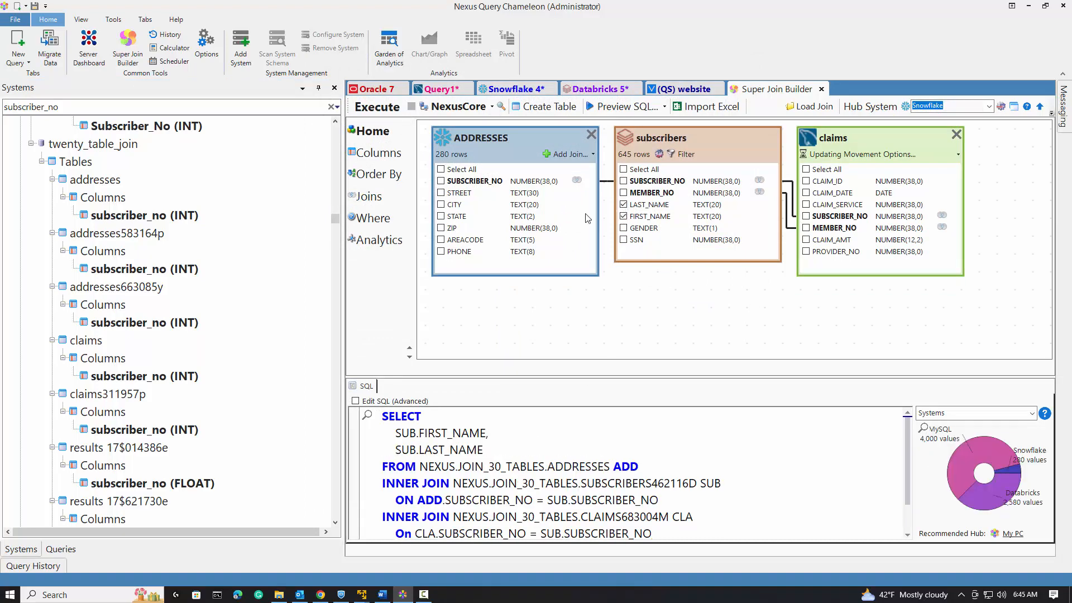
{"action": "left_click", "coordinate": [806, 193]}
{"action": "left_click", "coordinate": [807, 239]}
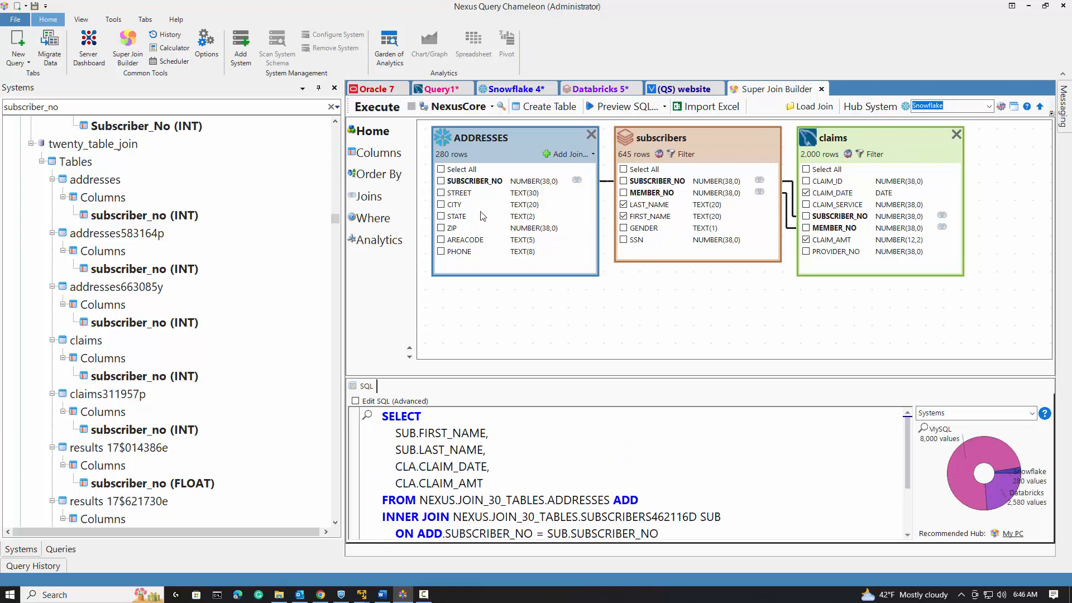
{"action": "left_click", "coordinate": [441, 192]}
{"action": "left_click", "coordinate": [441, 204]}
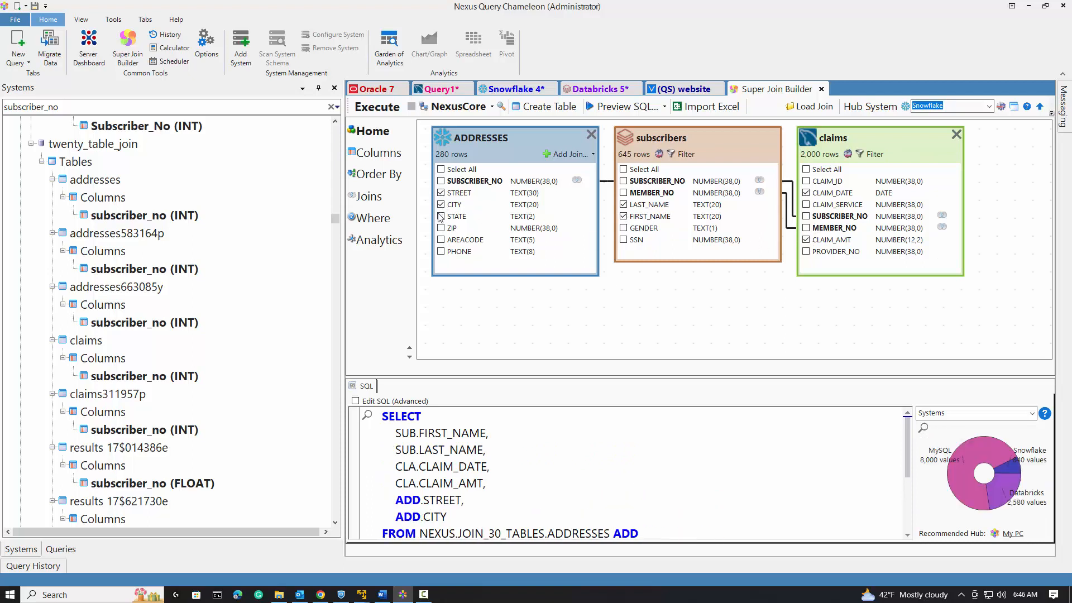
{"action": "left_click", "coordinate": [442, 216]}
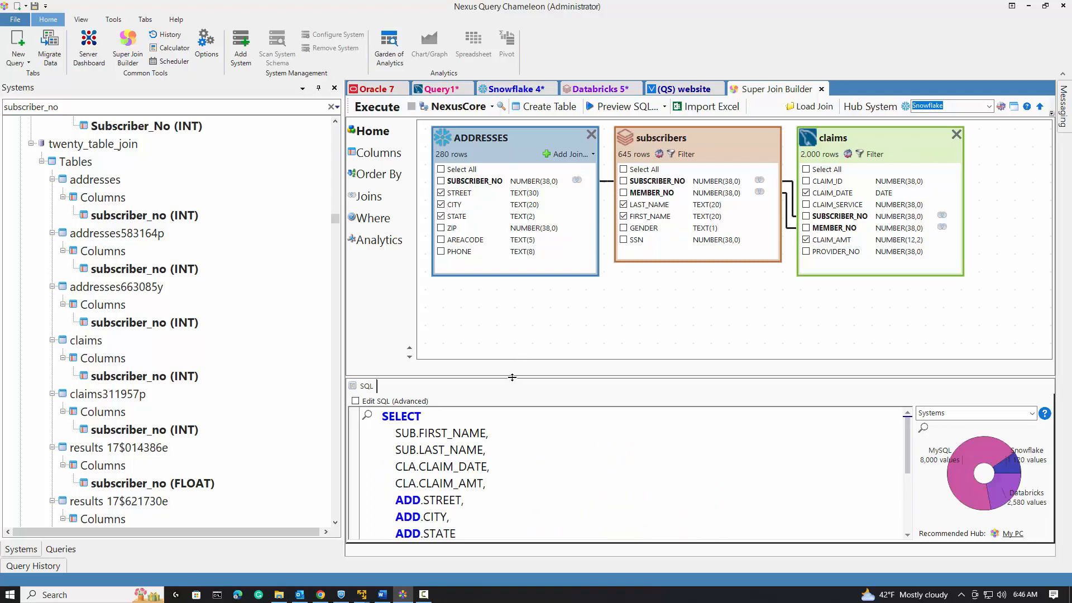
Clear the systems search and move PROVIDER_NO from the additional columns into the report columns.
{"action": "left_click_drag", "start_coordinate": [513, 377], "coordinate": [512, 306]}
{"action": "left_click", "coordinate": [333, 107]}
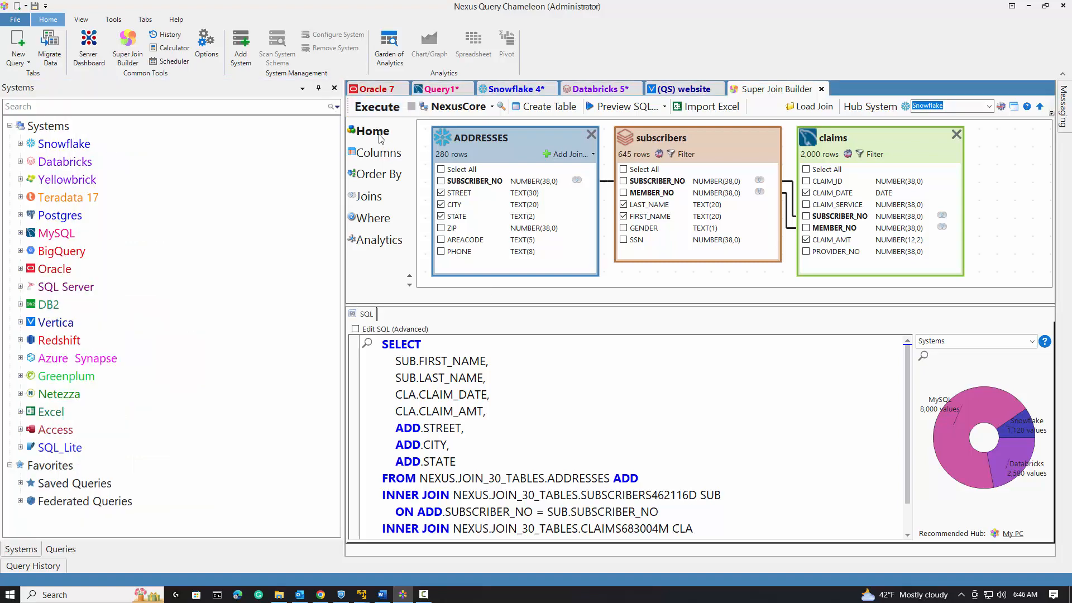
{"action": "left_click", "coordinate": [377, 155]}
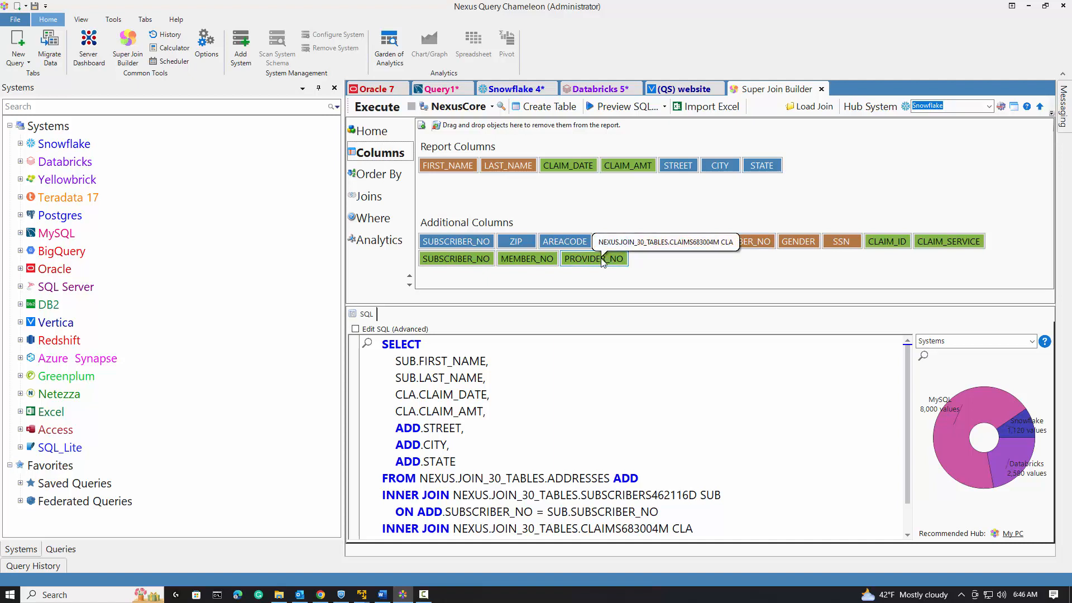
{"action": "left_click_drag", "start_coordinate": [602, 262], "coordinate": [833, 189]}
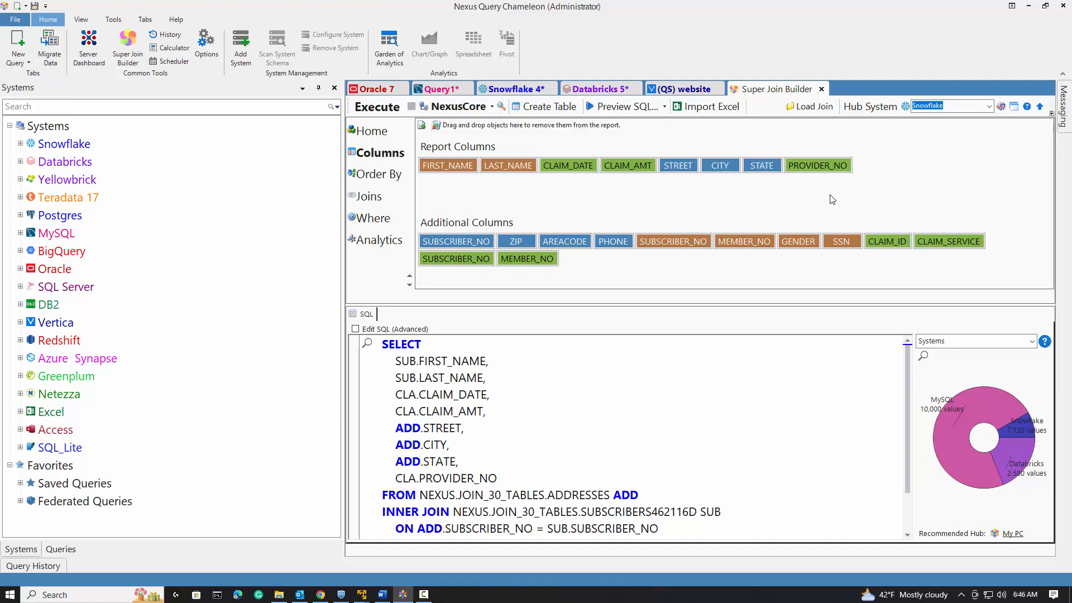
Order the report by FIRST_NAME and LAST_NAME ascending and CLAIM_DATE descending.
{"action": "left_click", "coordinate": [374, 175]}
{"action": "double_click", "coordinate": [445, 239]}
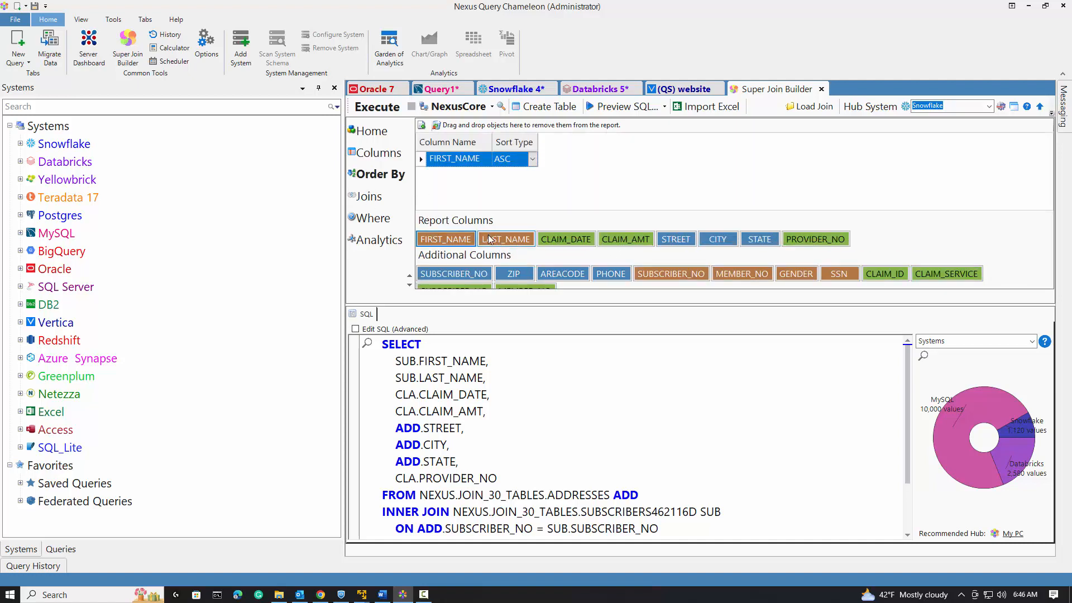
{"action": "double_click", "coordinate": [490, 239]}
{"action": "double_click", "coordinate": [566, 239]}
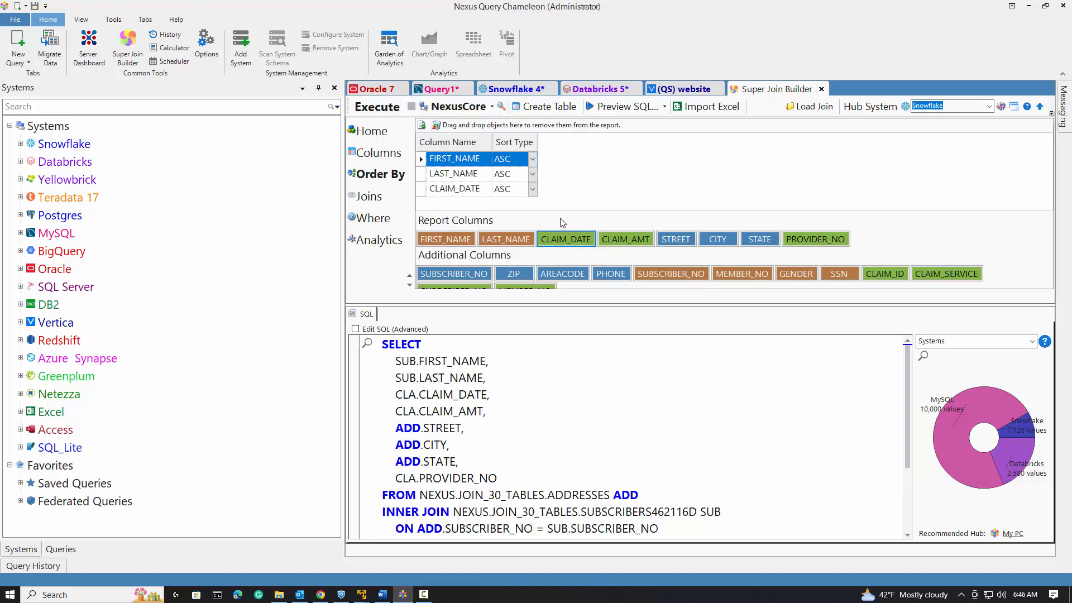
{"action": "left_click", "coordinate": [532, 189]}
{"action": "left_click", "coordinate": [505, 217]}
{"action": "scroll", "coordinate": [630, 395], "scroll_direction": "down", "scroll_amount": 2}
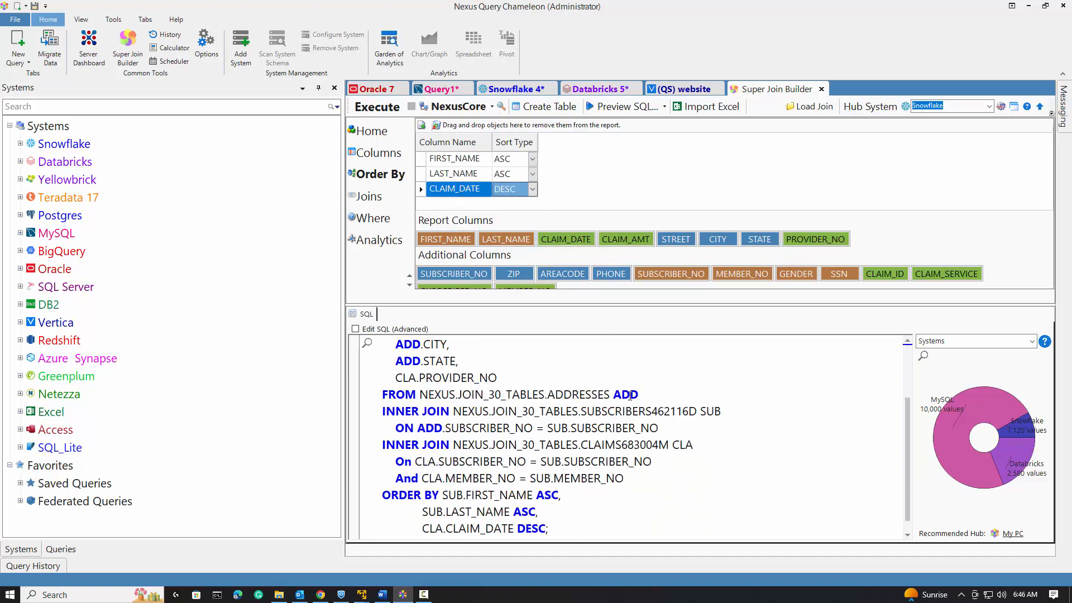
{"action": "scroll", "coordinate": [628, 391], "scroll_direction": "up", "scroll_amount": 2}
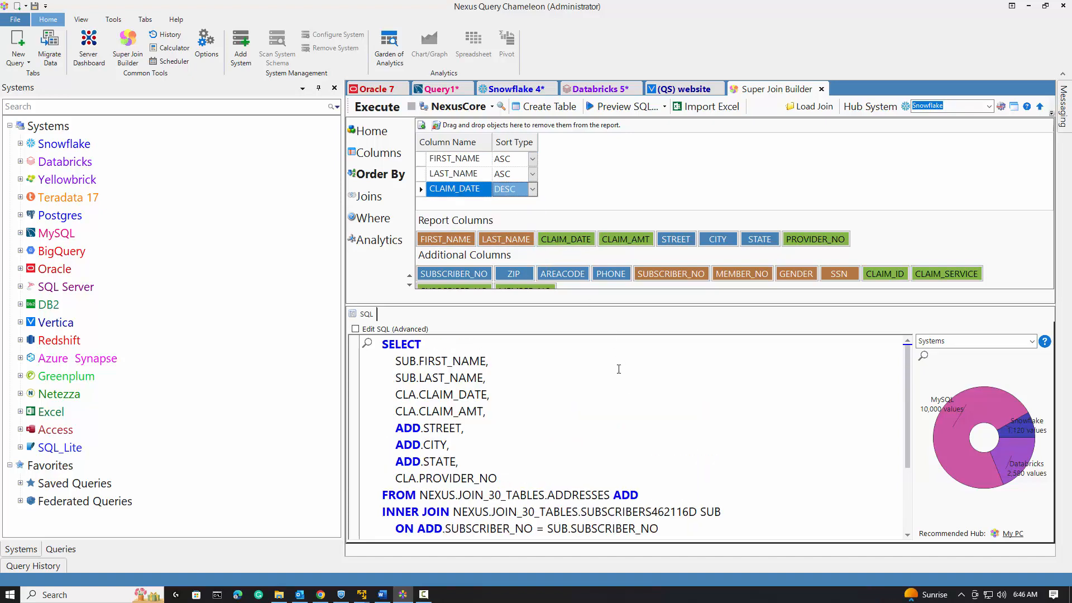
Change both joins from inner to left outer joins.
{"action": "left_click", "coordinate": [369, 197]}
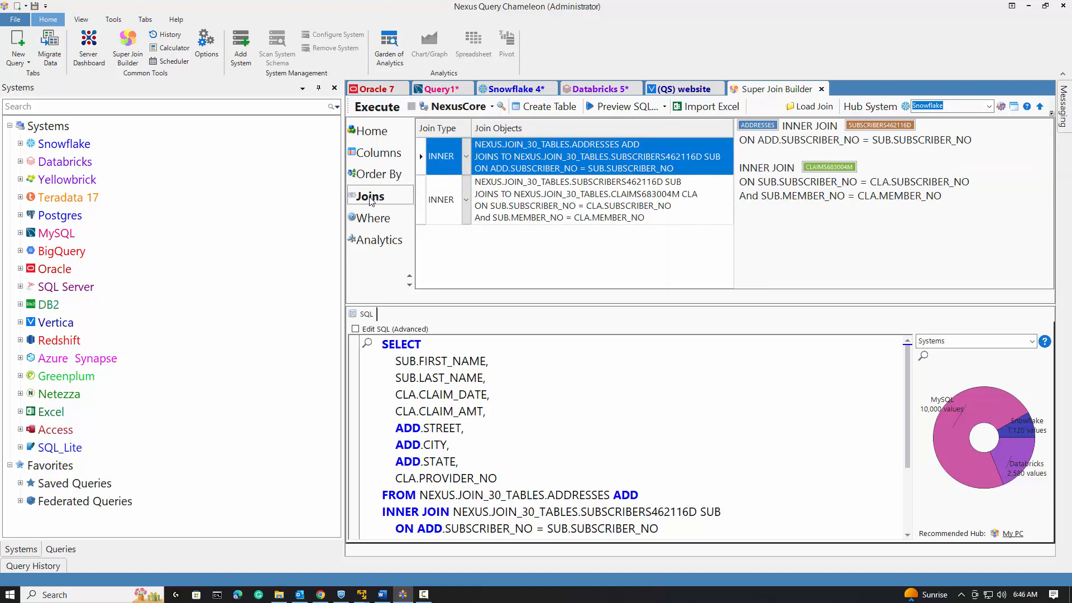
{"action": "left_click", "coordinate": [466, 160]}
{"action": "left_click", "coordinate": [455, 194]}
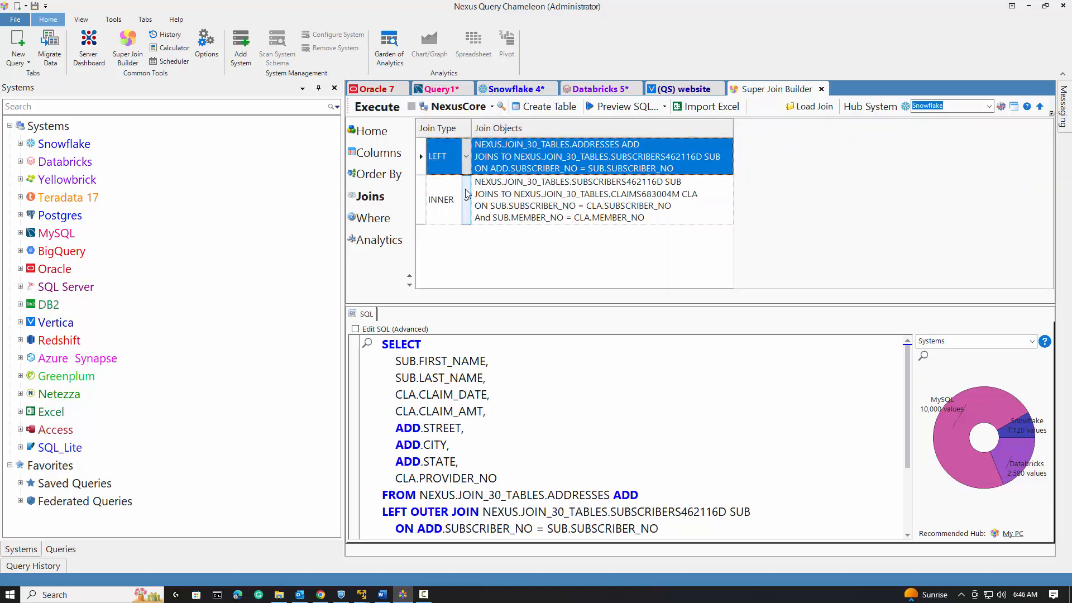
{"action": "left_click", "coordinate": [467, 196]}
{"action": "left_click", "coordinate": [450, 246]}
{"action": "scroll", "coordinate": [626, 381], "scroll_direction": "down", "scroll_amount": 3}
{"action": "scroll", "coordinate": [627, 380], "scroll_direction": "up", "scroll_amount": 3}
{"action": "left_click", "coordinate": [366, 132]}
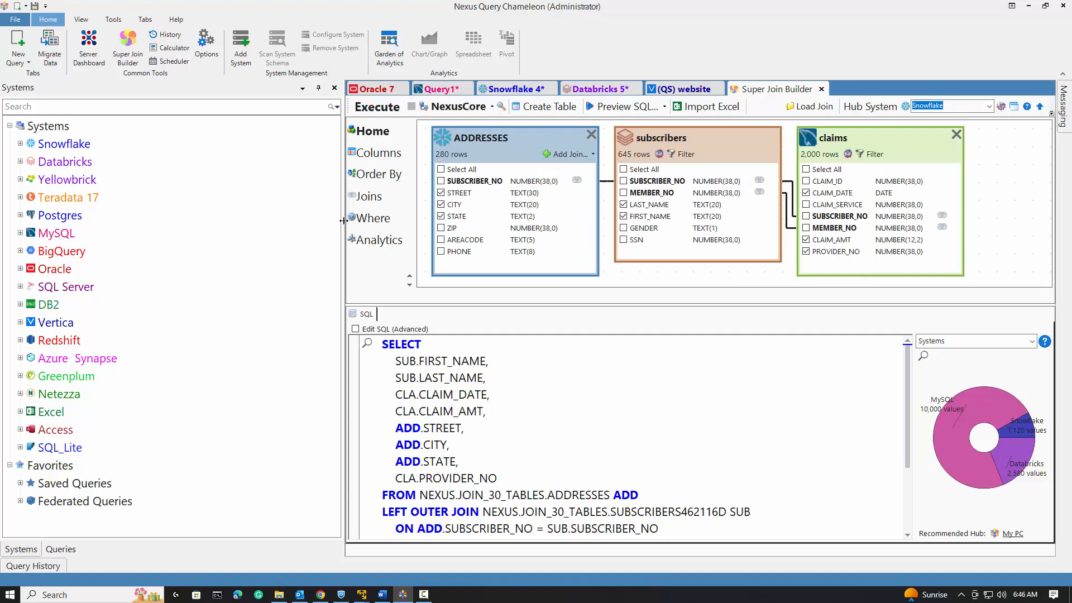
Run the join query with Snowflake as hub system and return all rows.
{"action": "left_click_drag", "start_coordinate": [343, 221], "coordinate": [141, 220]}
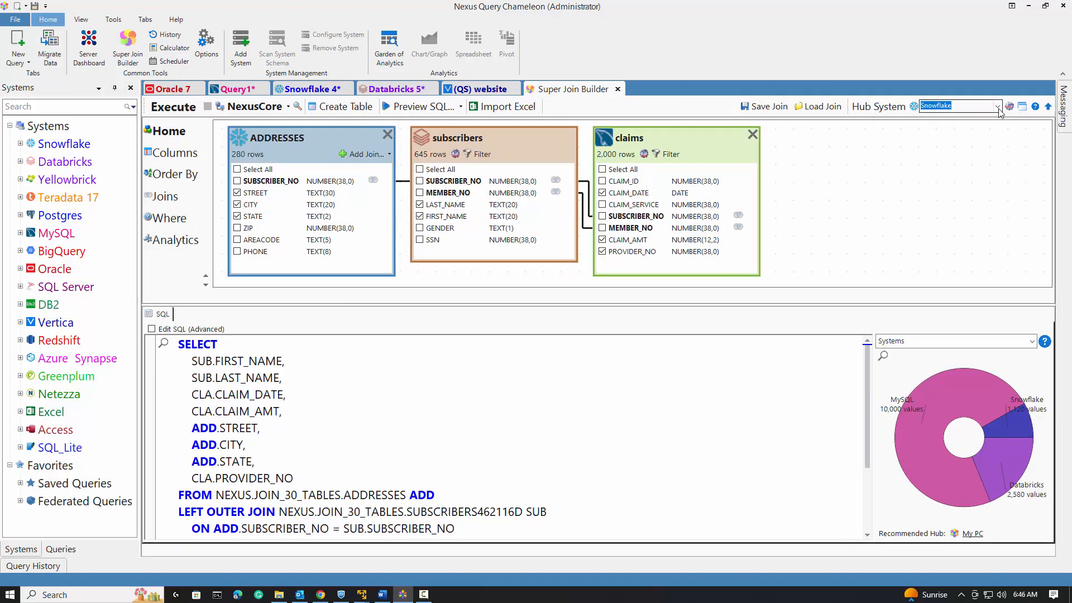
{"action": "left_click", "coordinate": [998, 107]}
{"action": "left_click", "coordinate": [974, 121]}
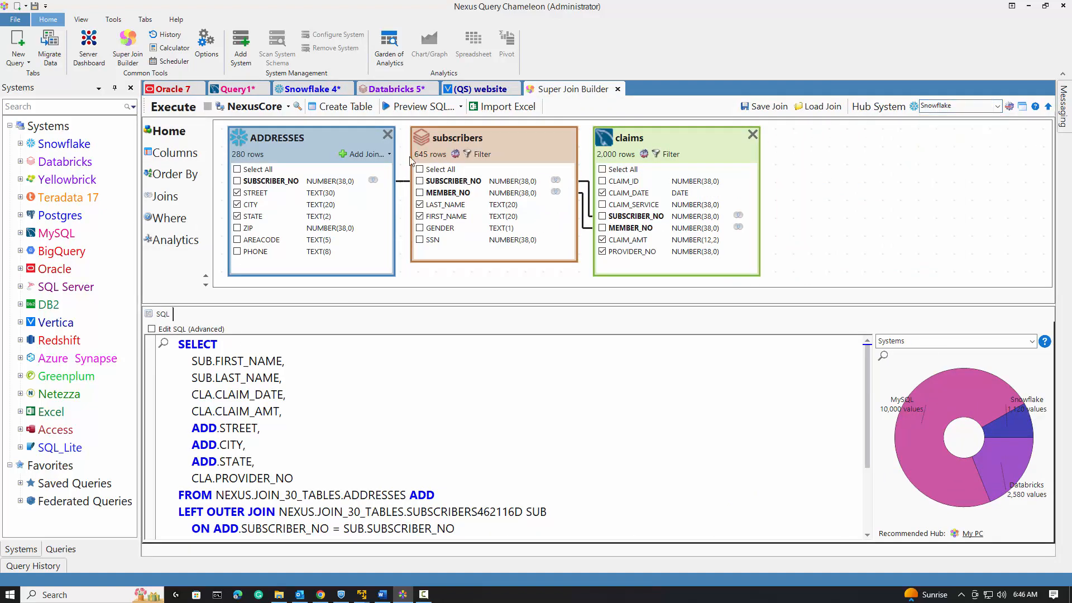
{"action": "left_click", "coordinate": [163, 106]}
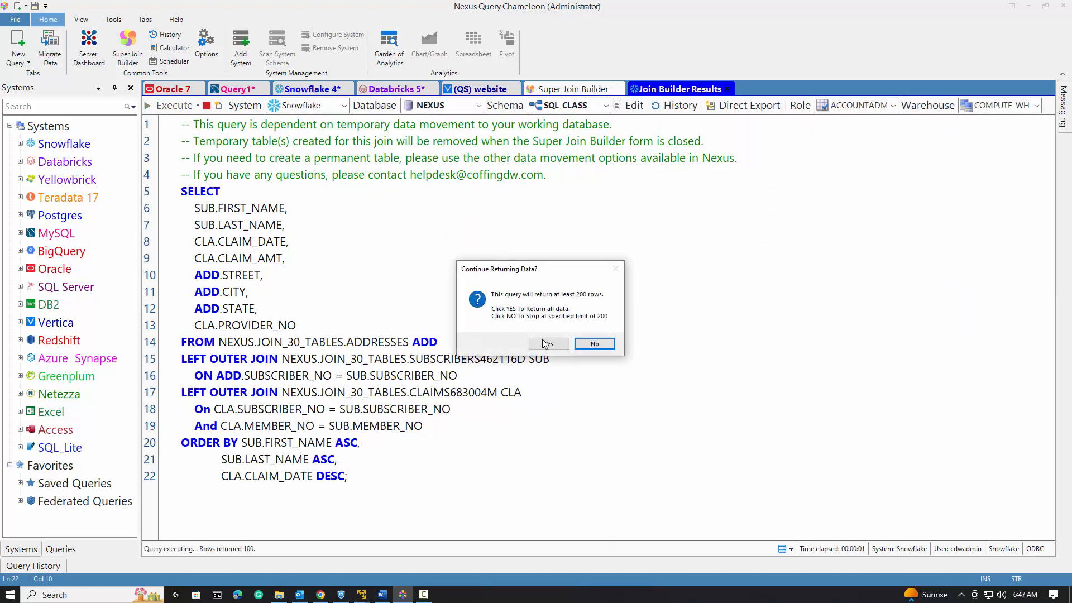
{"action": "left_click", "coordinate": [541, 345]}
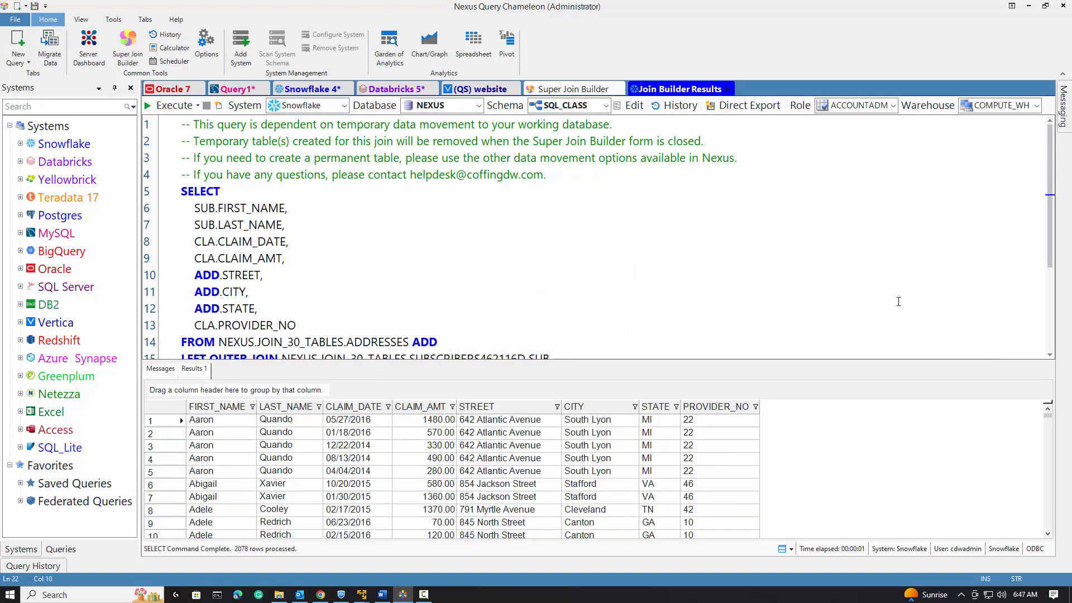
Switch the join's hub system to MySQL and set the data movement database to join_30_tables.
{"action": "left_click", "coordinate": [570, 91]}
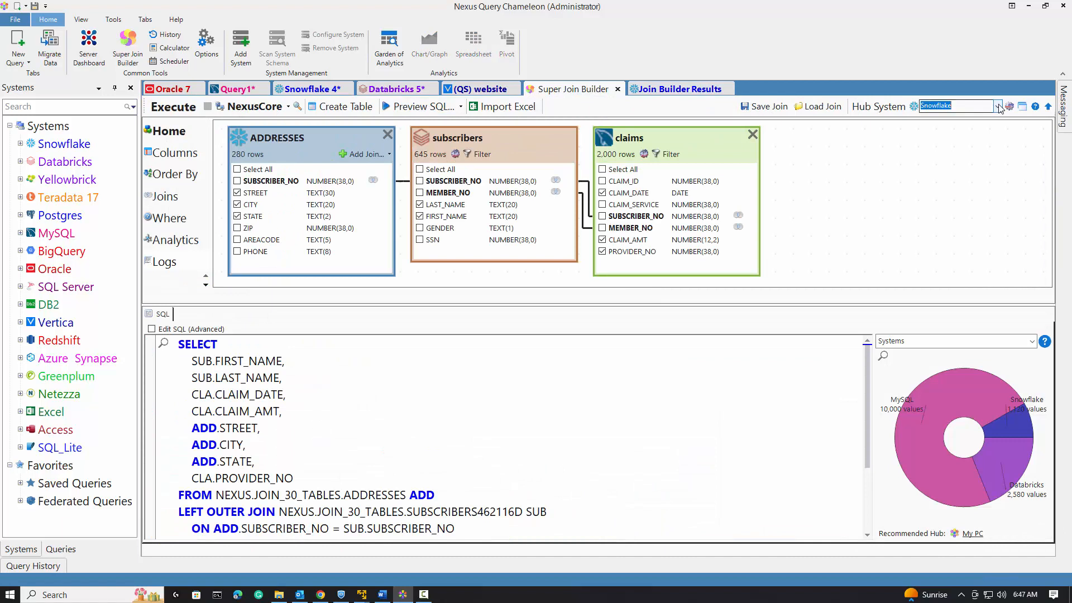
{"action": "left_click", "coordinate": [997, 107]}
{"action": "left_click", "coordinate": [987, 140]}
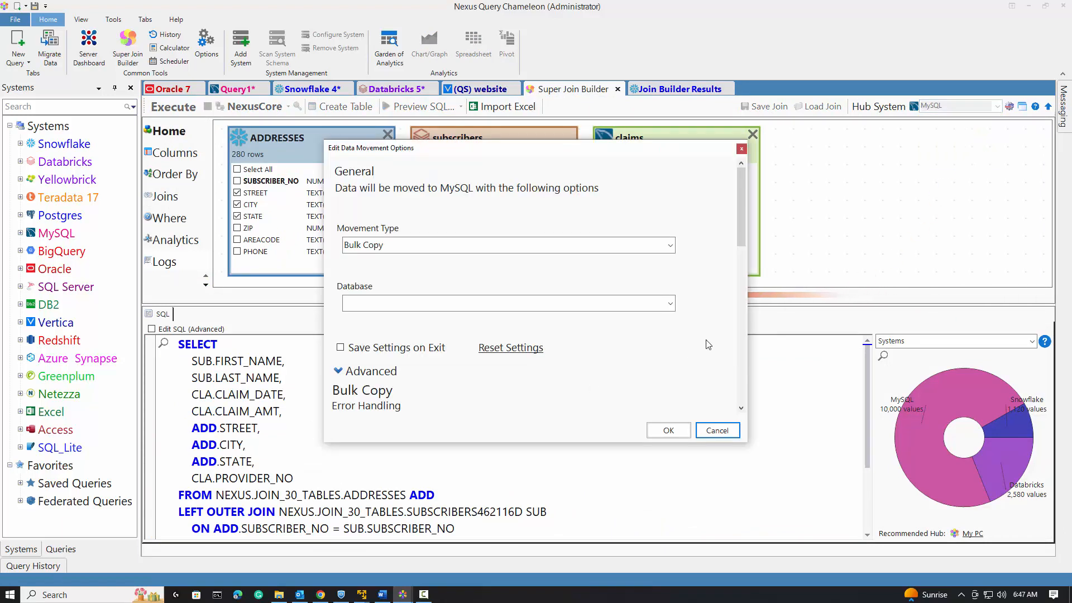
{"action": "left_click", "coordinate": [671, 304]}
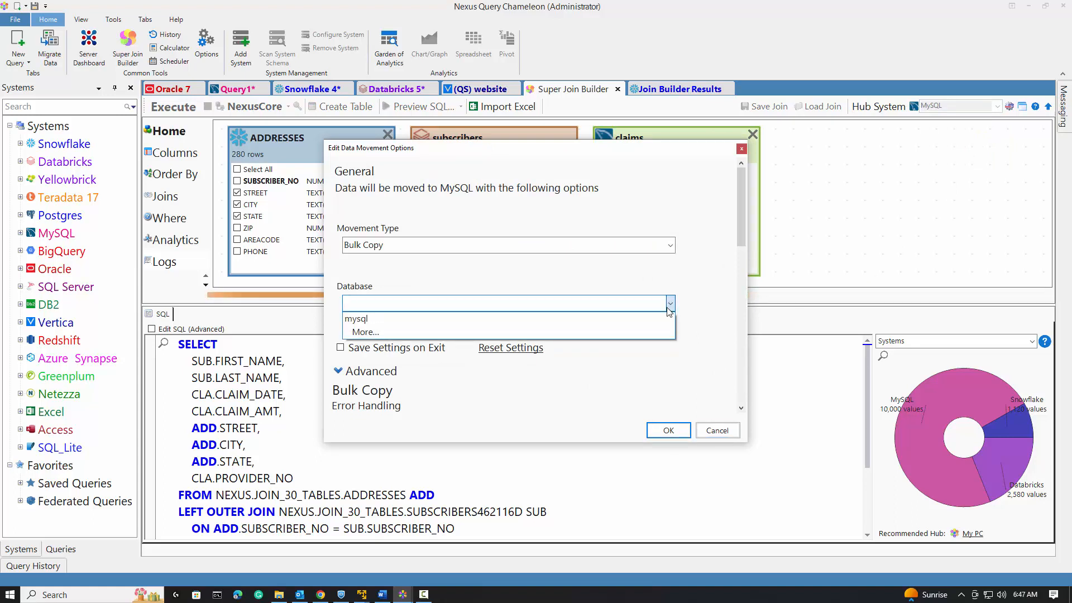
{"action": "left_click", "coordinate": [658, 332]}
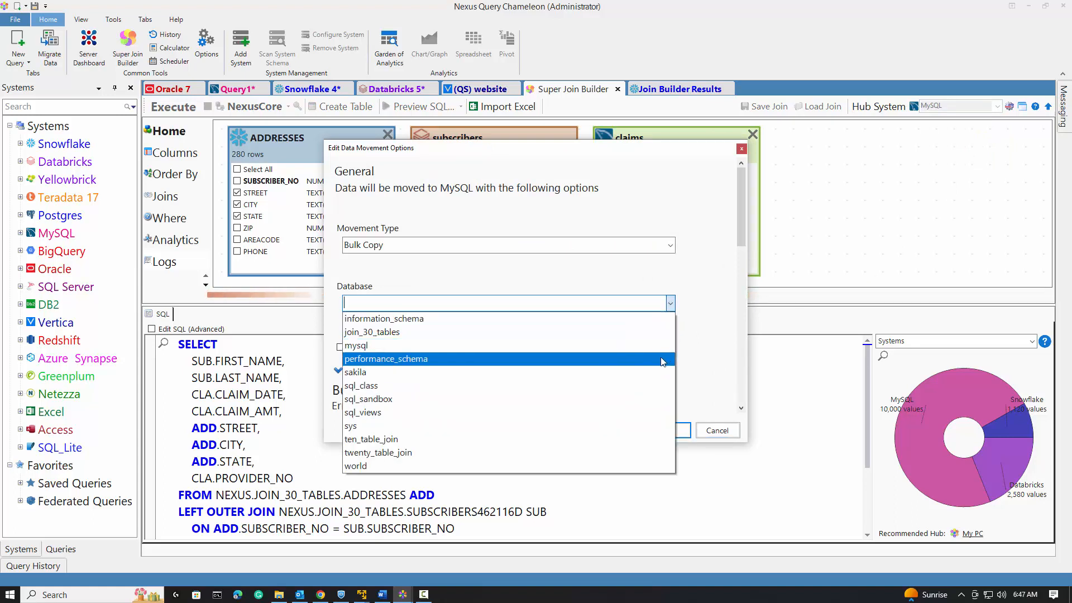
{"action": "left_click", "coordinate": [669, 338]}
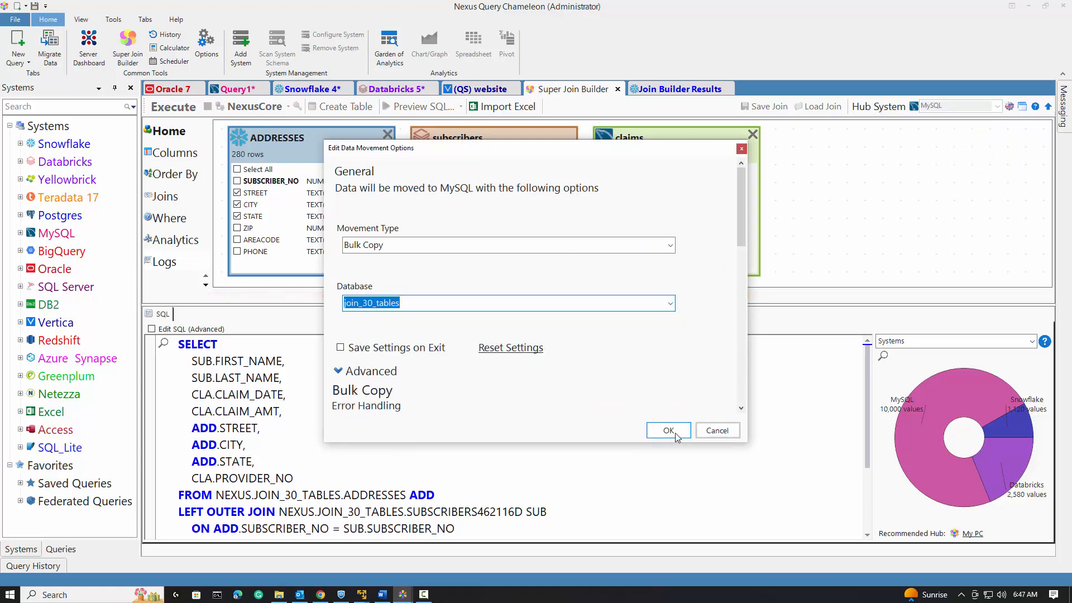
{"action": "left_click", "coordinate": [675, 431]}
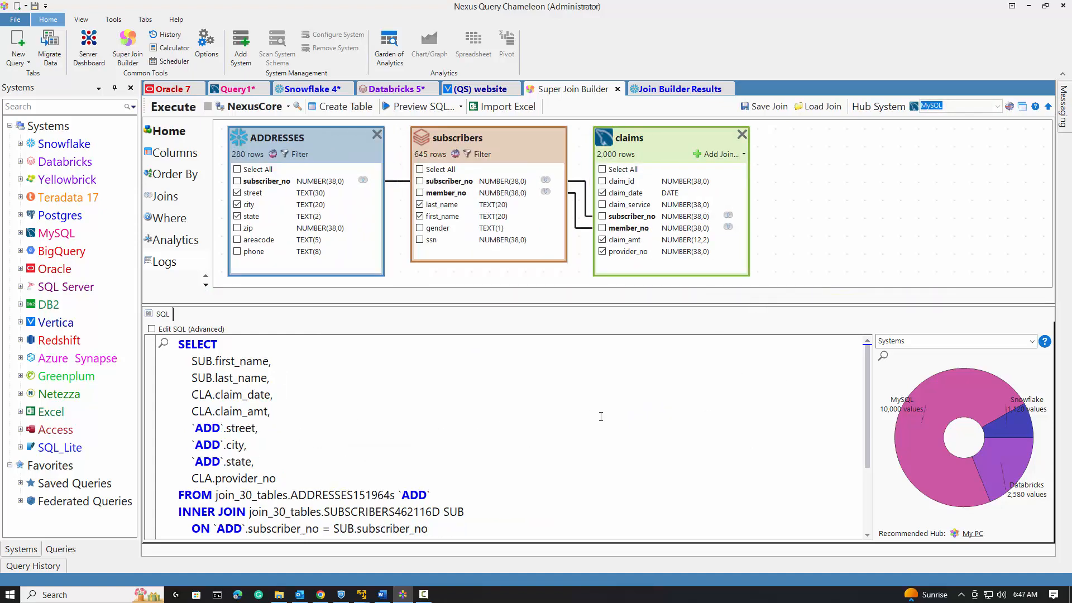
Run the join query with MySQL as hub system and return all rows.
{"action": "left_click", "coordinate": [883, 357]}
{"action": "left_click", "coordinate": [167, 107]}
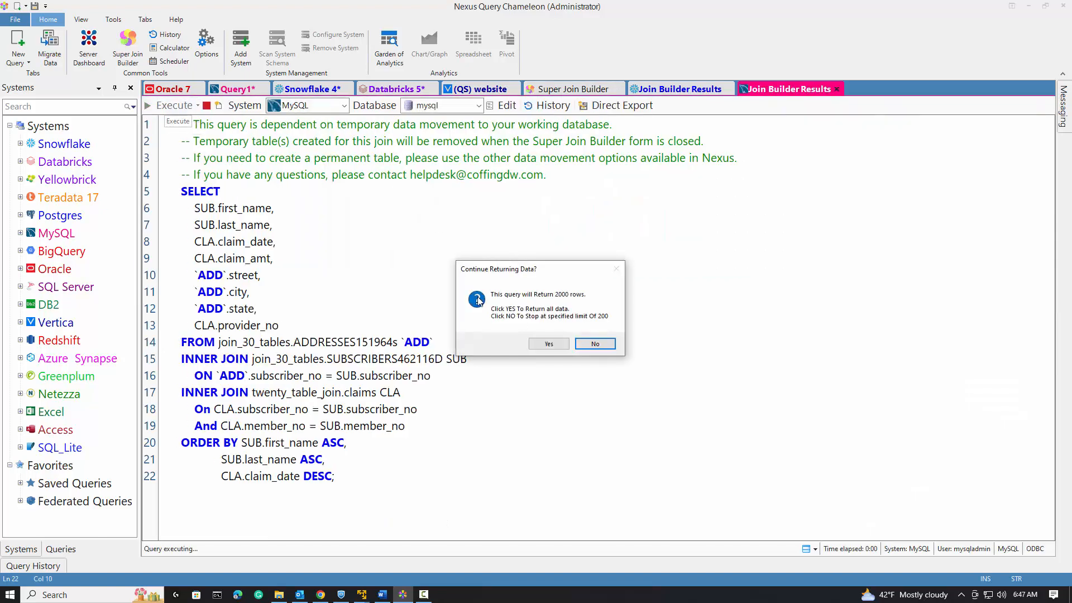
{"action": "left_click", "coordinate": [549, 344]}
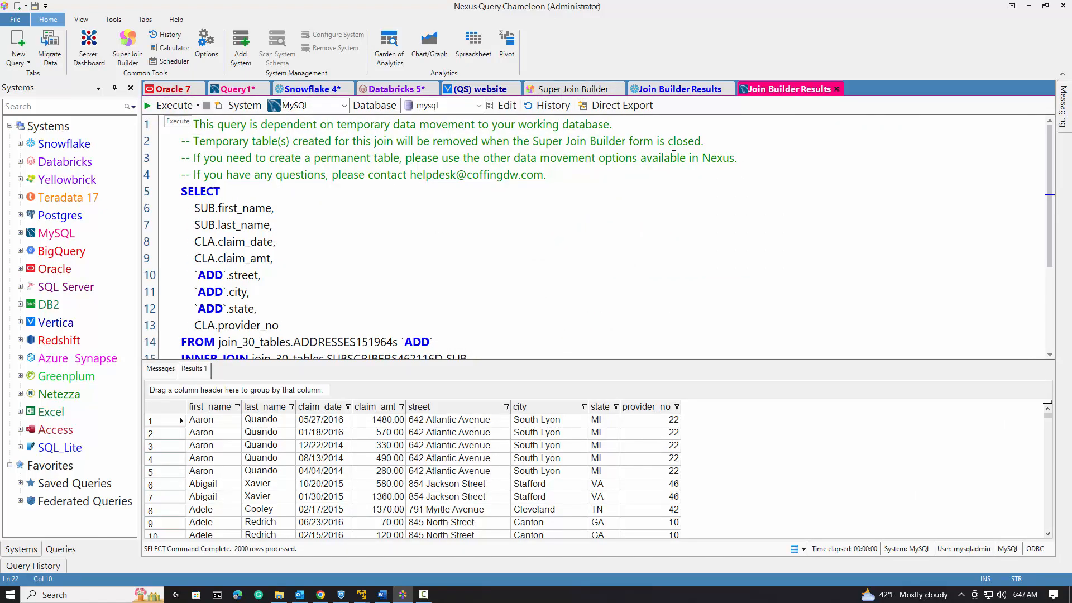
Switch the hub system to My PC and run the join locally.
{"action": "left_click", "coordinate": [564, 91]}
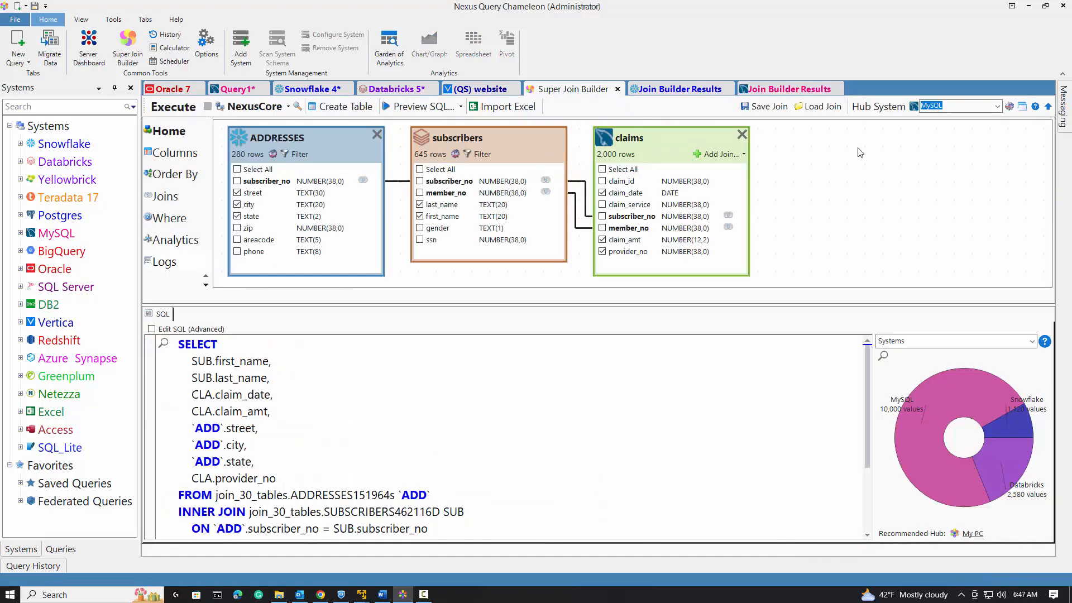
{"action": "left_click", "coordinate": [998, 107]}
{"action": "left_click", "coordinate": [978, 150]}
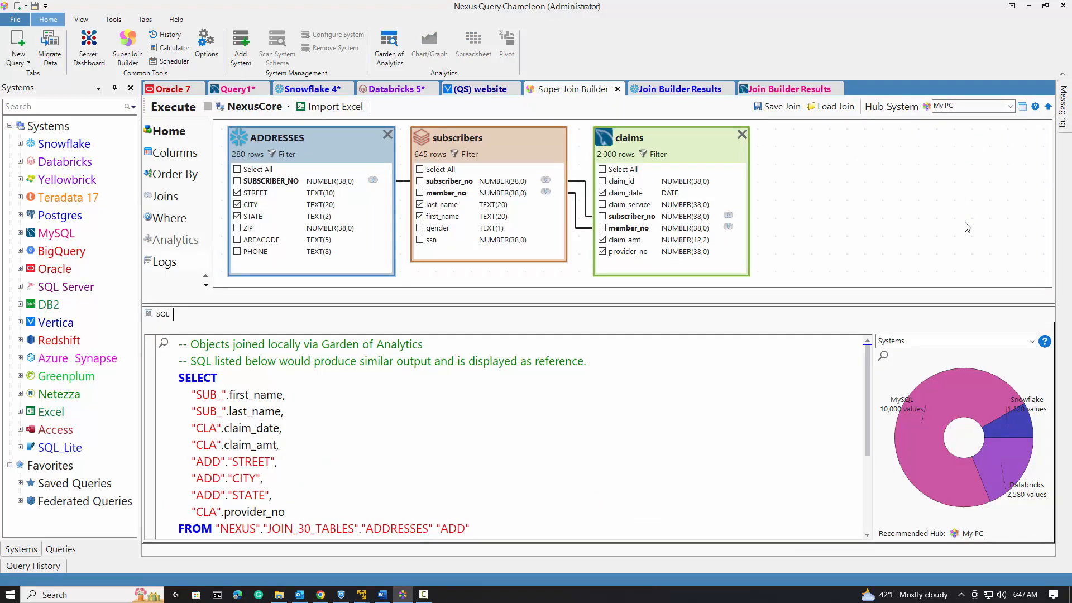
{"action": "left_click", "coordinate": [173, 110]}
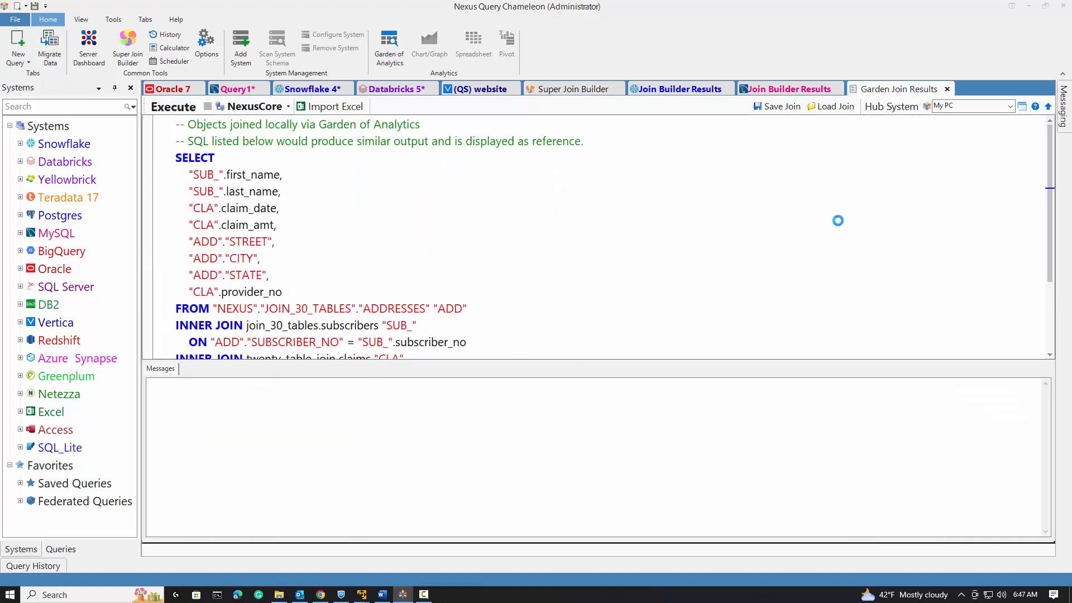
{"action": "left_click", "coordinate": [549, 344]}
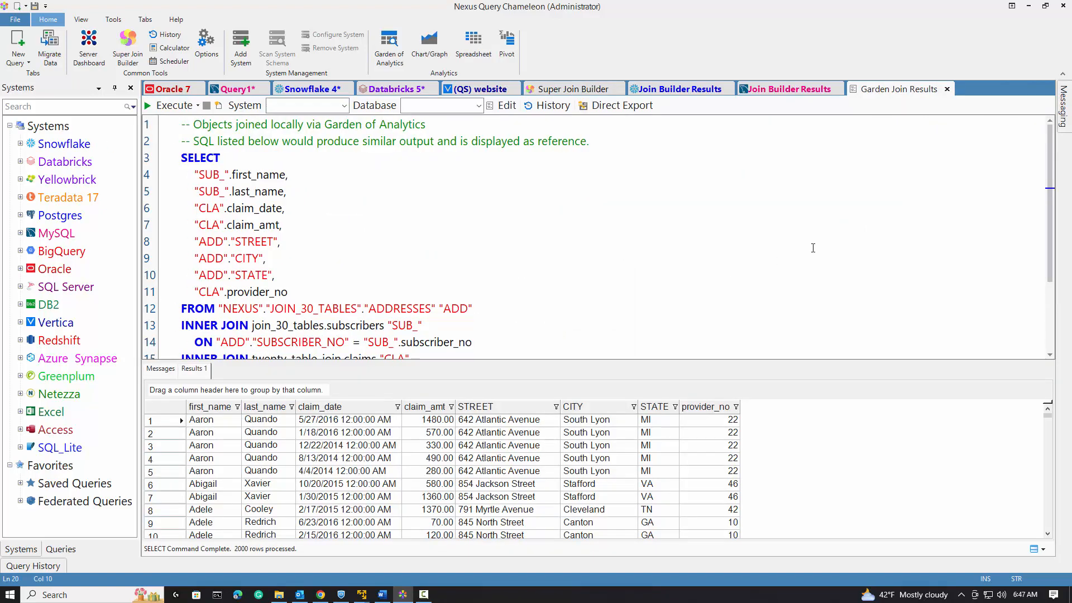
Switch the hub system to SQL Server with database join_30_tables and target schema dbo for data movement.
{"action": "left_click", "coordinate": [576, 90]}
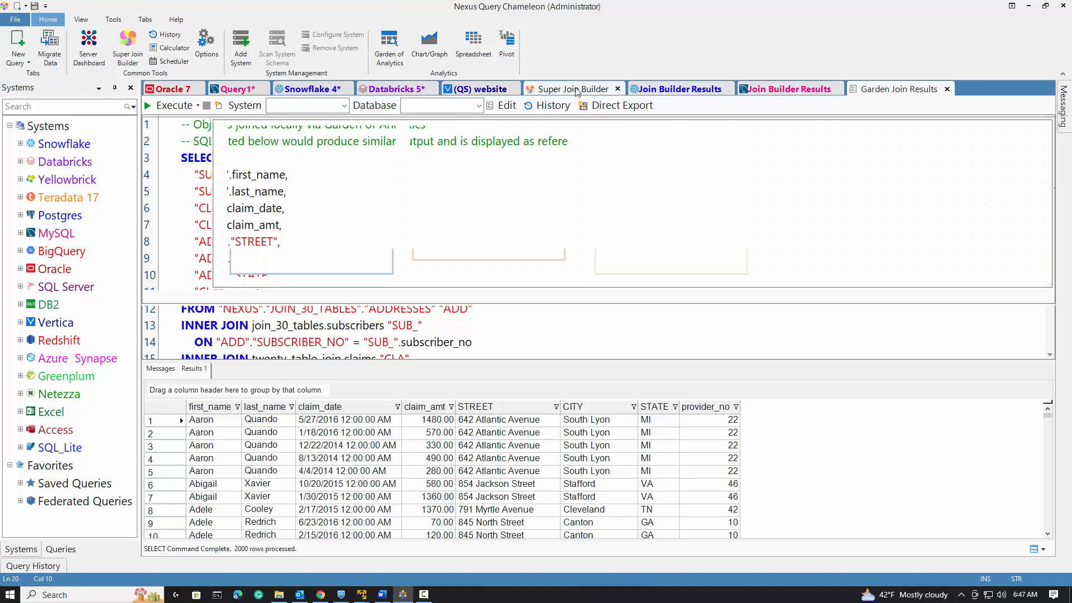
{"action": "left_click", "coordinate": [1012, 106]}
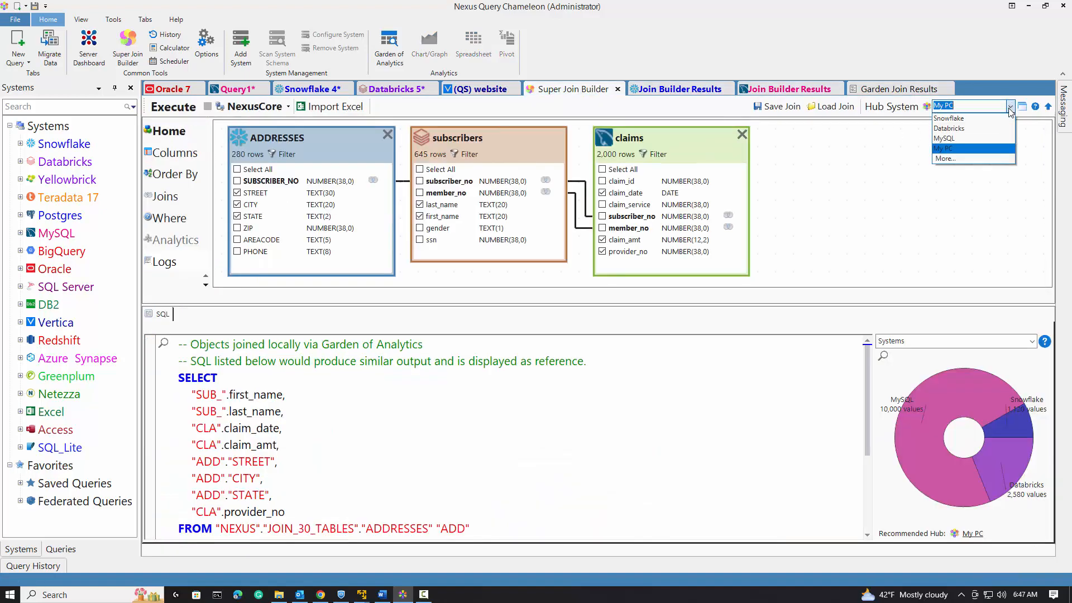
{"action": "left_click", "coordinate": [1005, 159]}
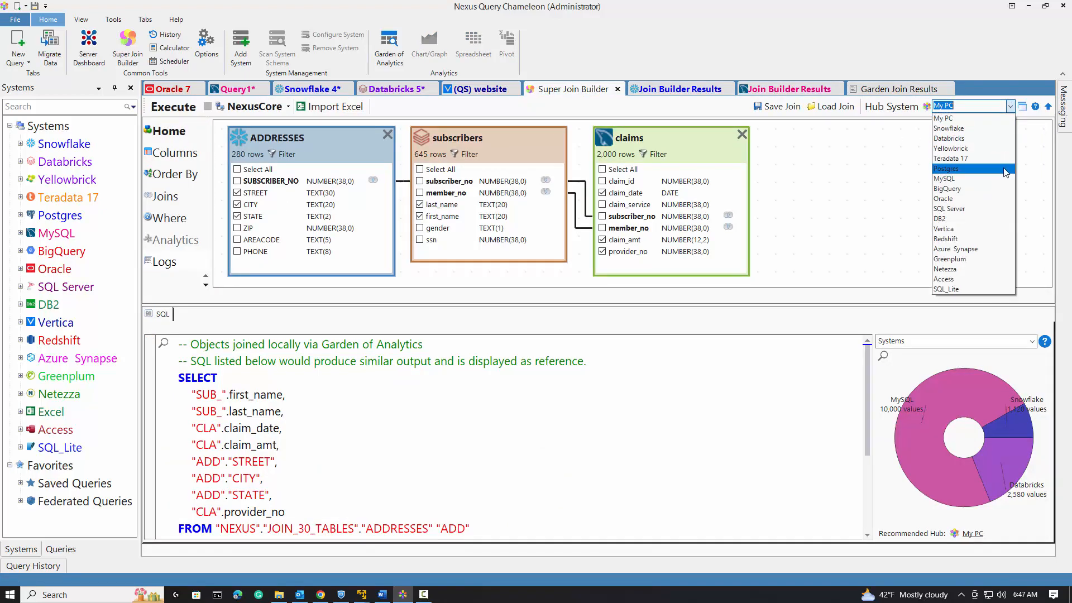
{"action": "left_click", "coordinate": [1004, 208]}
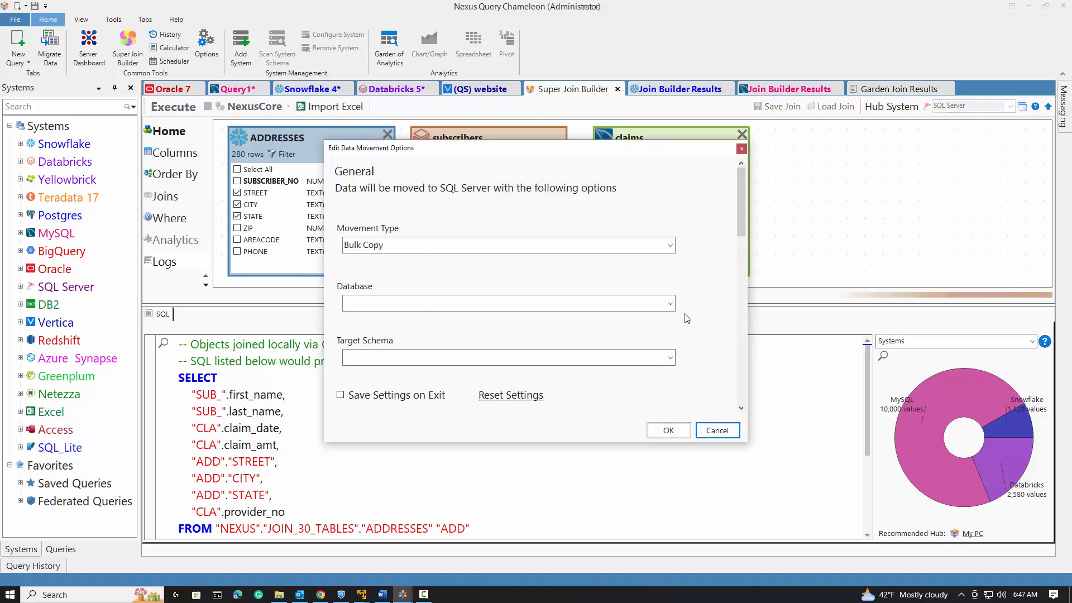
{"action": "left_click", "coordinate": [670, 304]}
{"action": "left_click", "coordinate": [666, 317]}
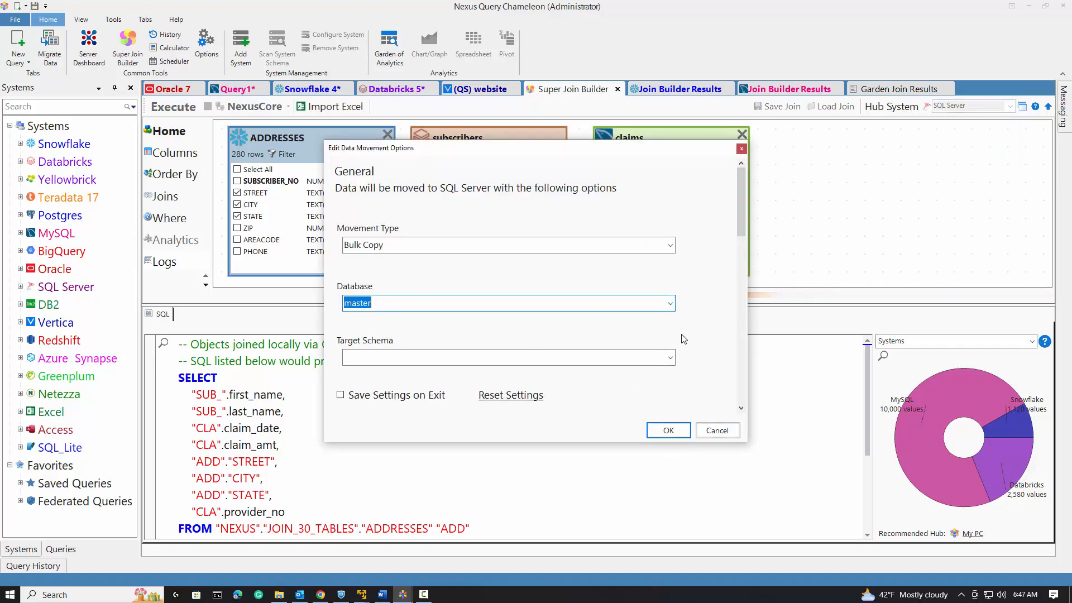
{"action": "left_click", "coordinate": [670, 357]}
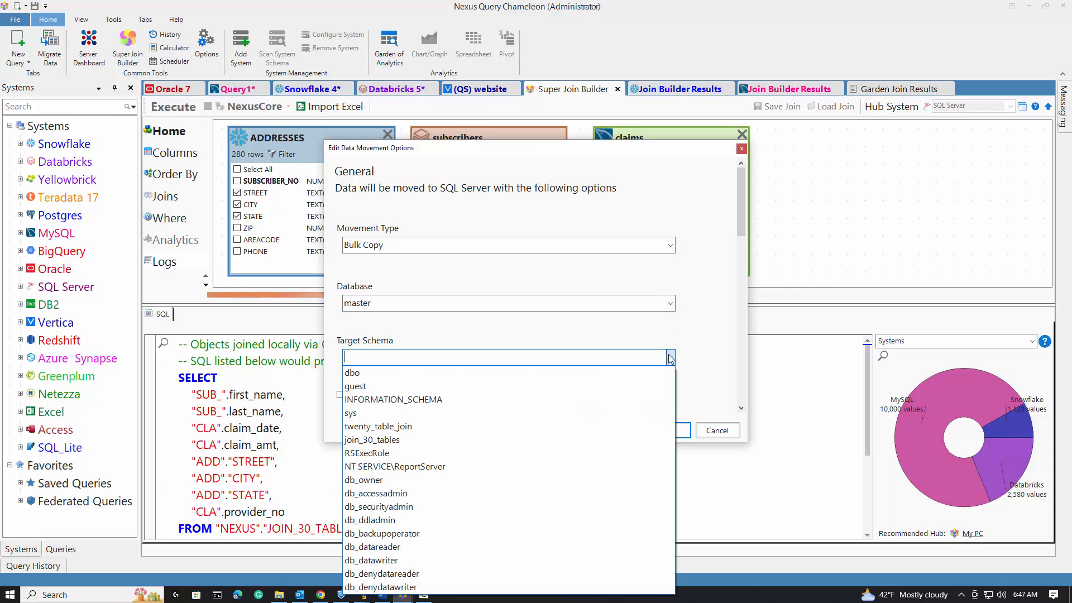
{"action": "left_click", "coordinate": [672, 305]}
{"action": "left_click", "coordinate": [671, 305]}
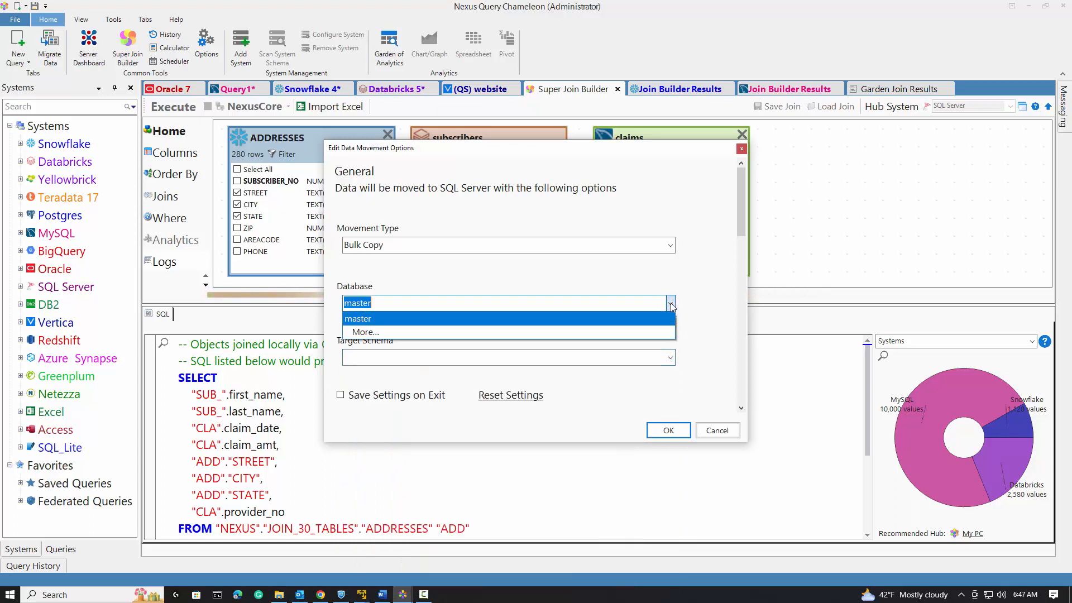
{"action": "left_click", "coordinate": [666, 329]}
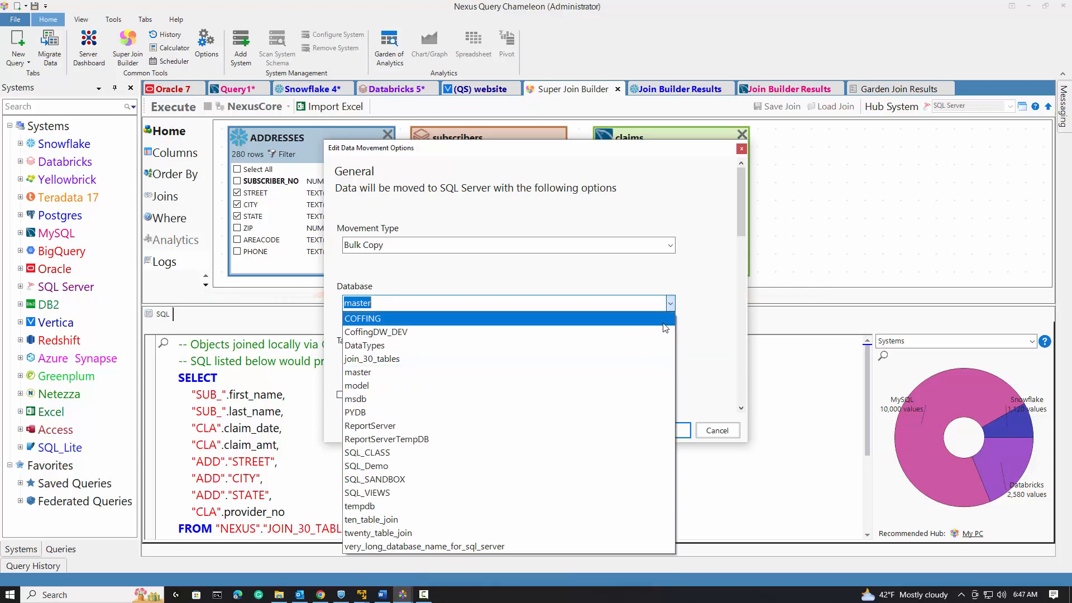
{"action": "left_click", "coordinate": [659, 358]}
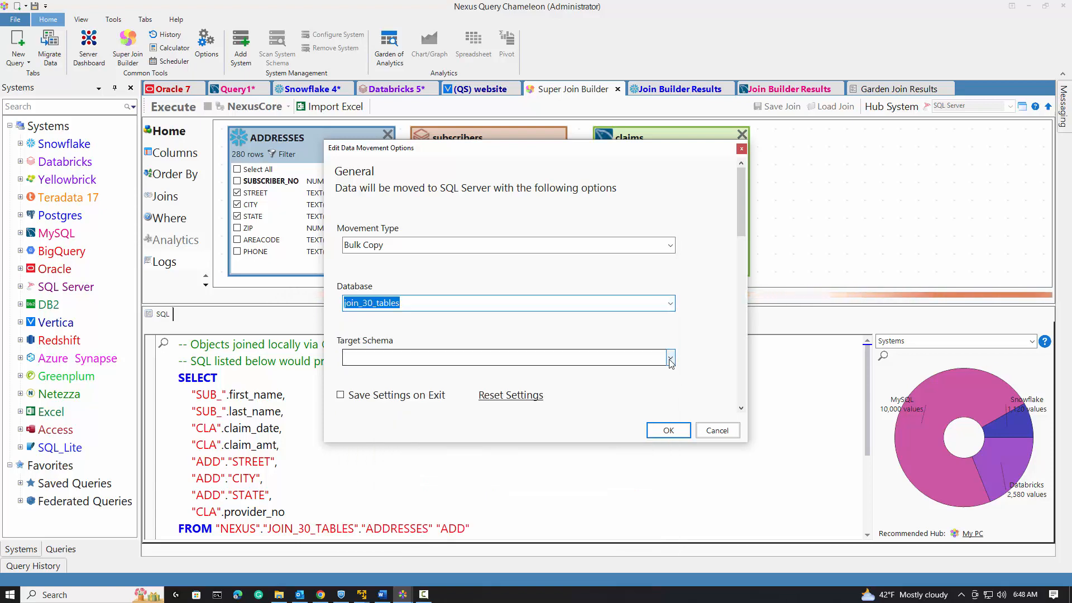
{"action": "left_click", "coordinate": [671, 357]}
{"action": "left_click", "coordinate": [665, 370]}
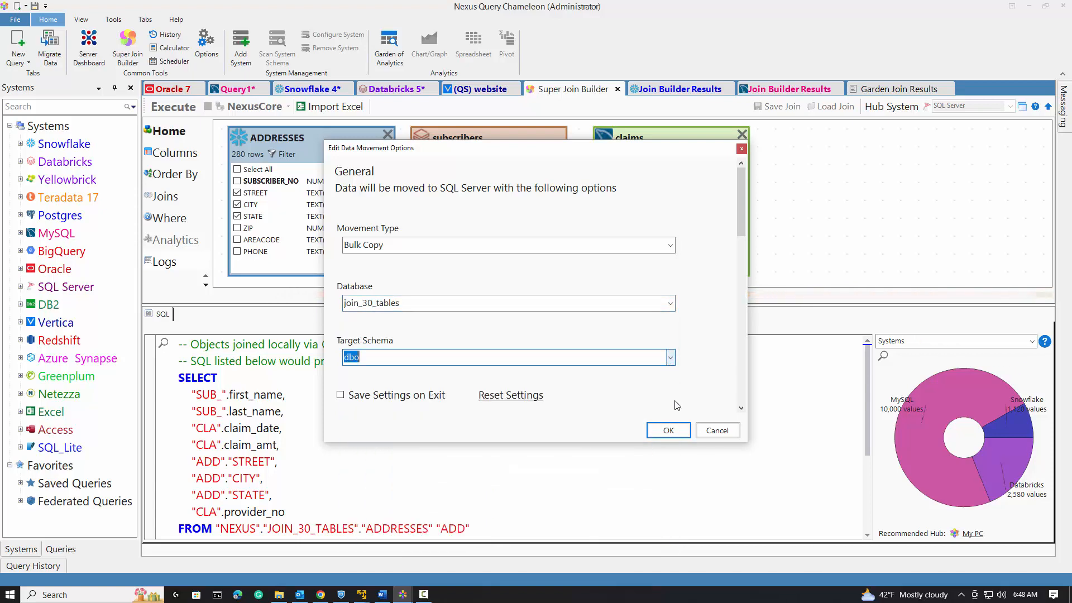
{"action": "left_click", "coordinate": [674, 433]}
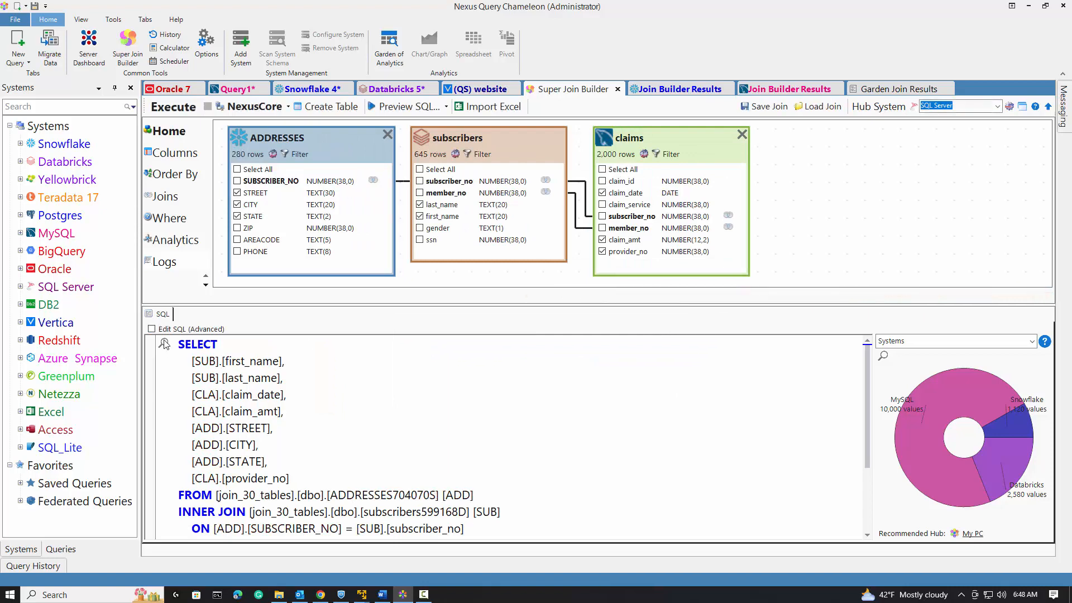
Run the join query with SQL Server as hub system and return all rows.
{"action": "mouse_move", "coordinate": [164, 343]}
{"action": "left_click", "coordinate": [162, 106]}
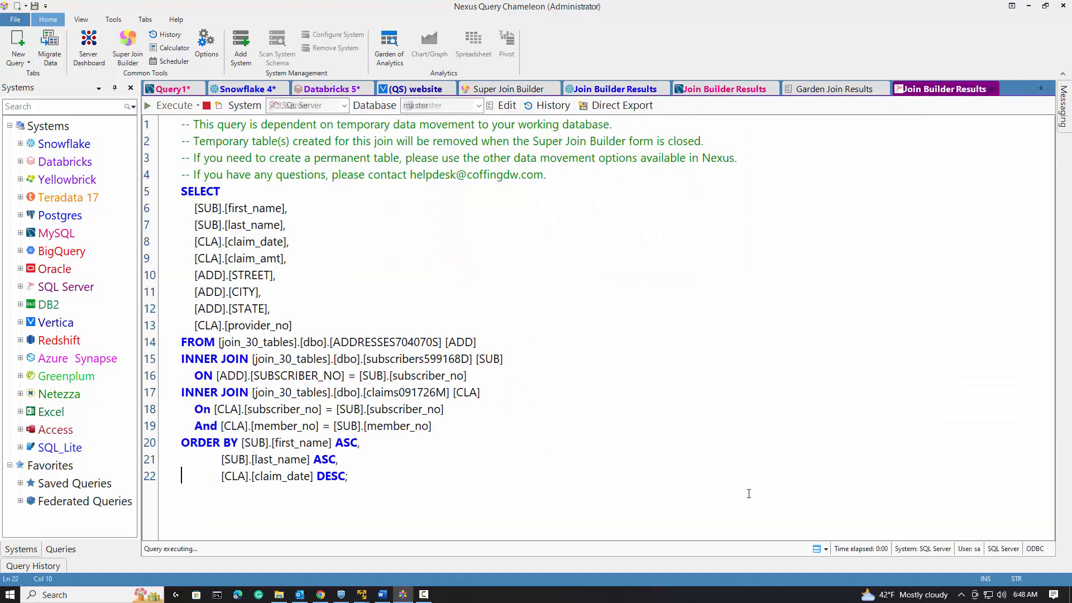
{"action": "left_click", "coordinate": [549, 343]}
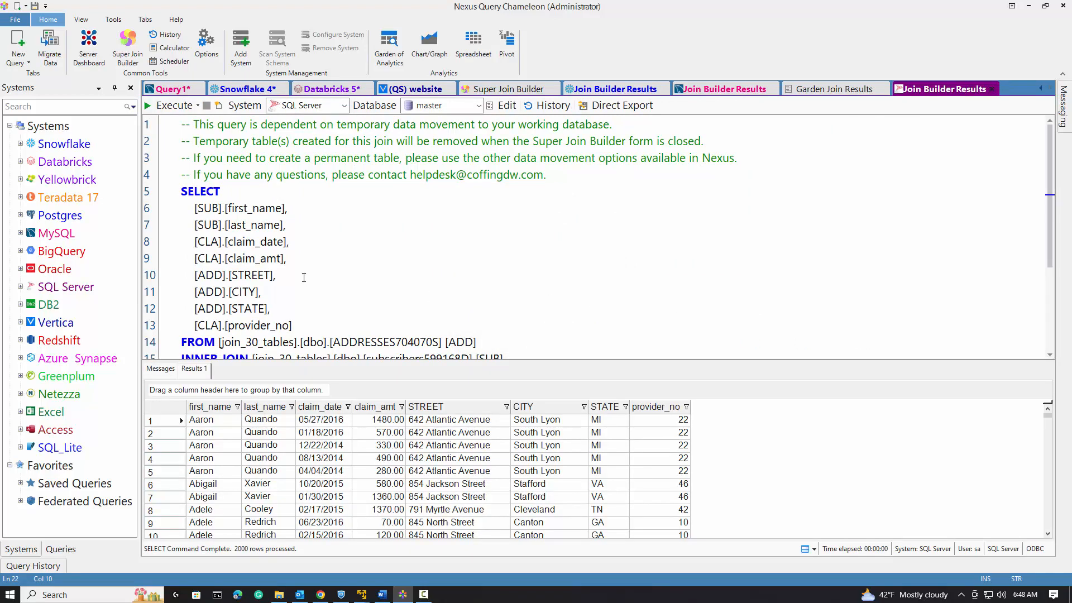
Set the join's hub system back to My PC.
{"action": "left_click", "coordinate": [508, 89]}
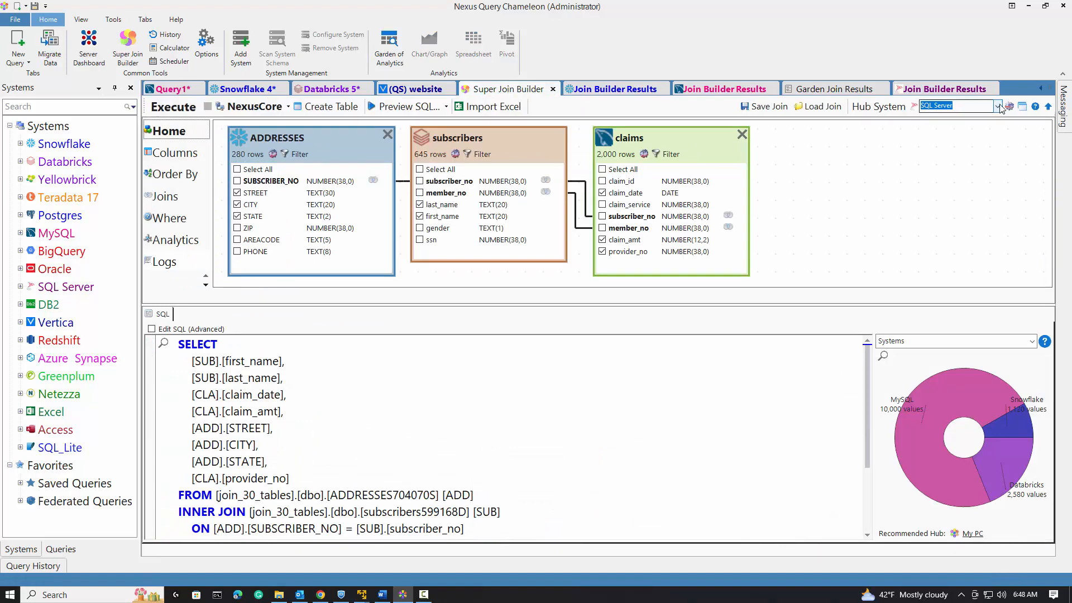
{"action": "left_click", "coordinate": [999, 106]}
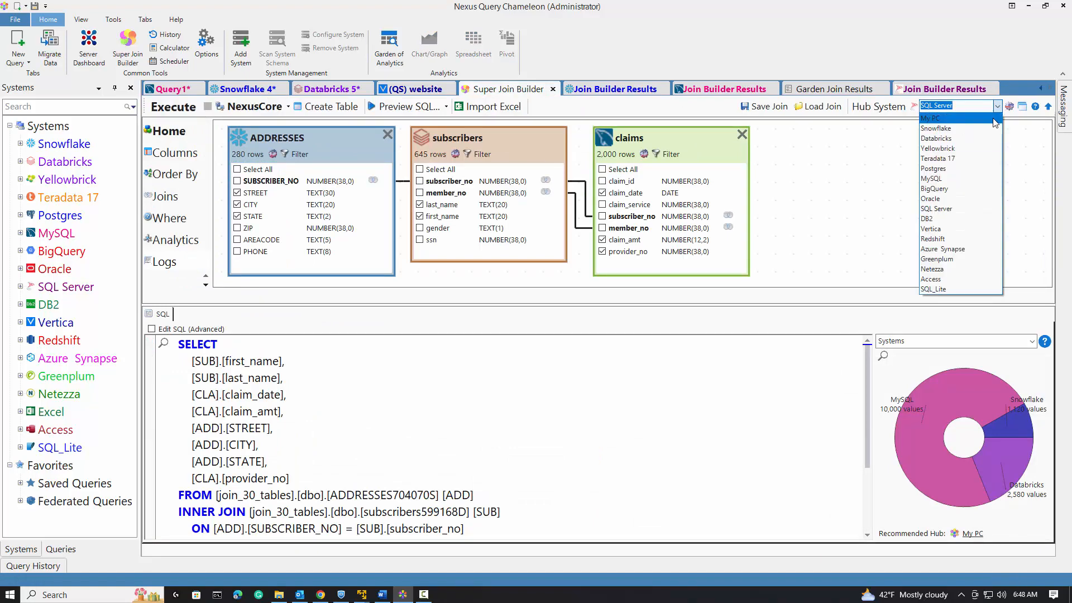
{"action": "left_click", "coordinate": [993, 119]}
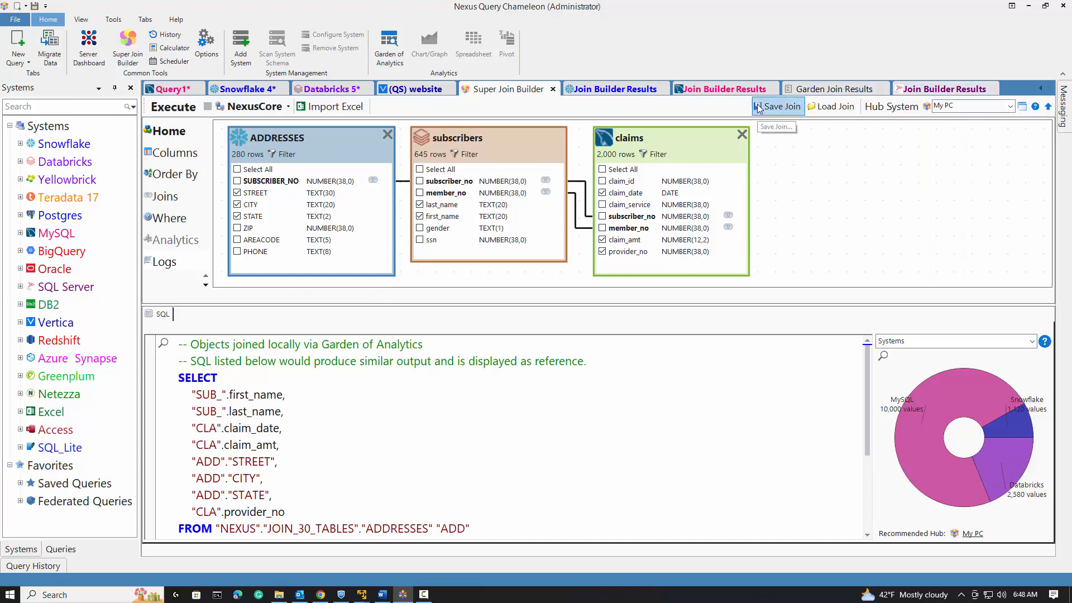
Save the join under the name MyPC Federated Join.
{"action": "left_click", "coordinate": [777, 106]}
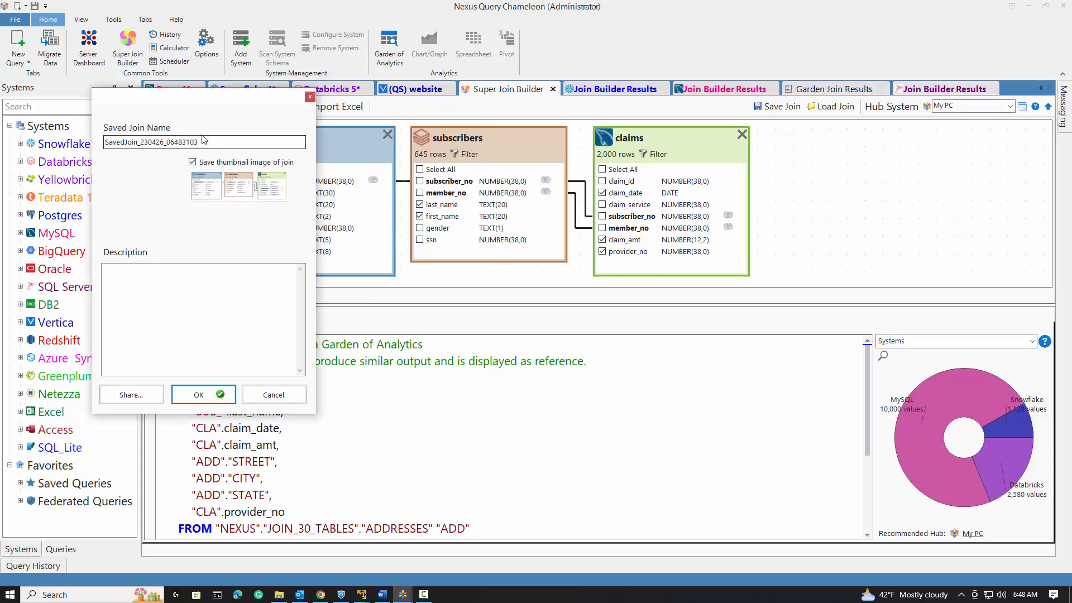
{"action": "left_click_drag", "start_coordinate": [205, 142], "coordinate": [99, 140]}
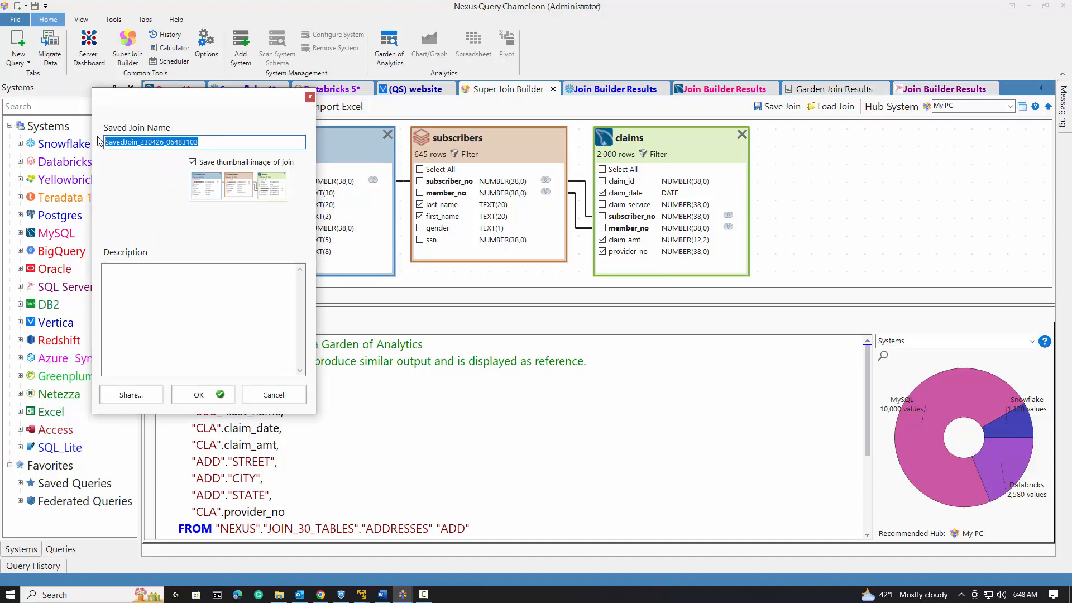
{"action": "type", "text": "MyPC Federa"}
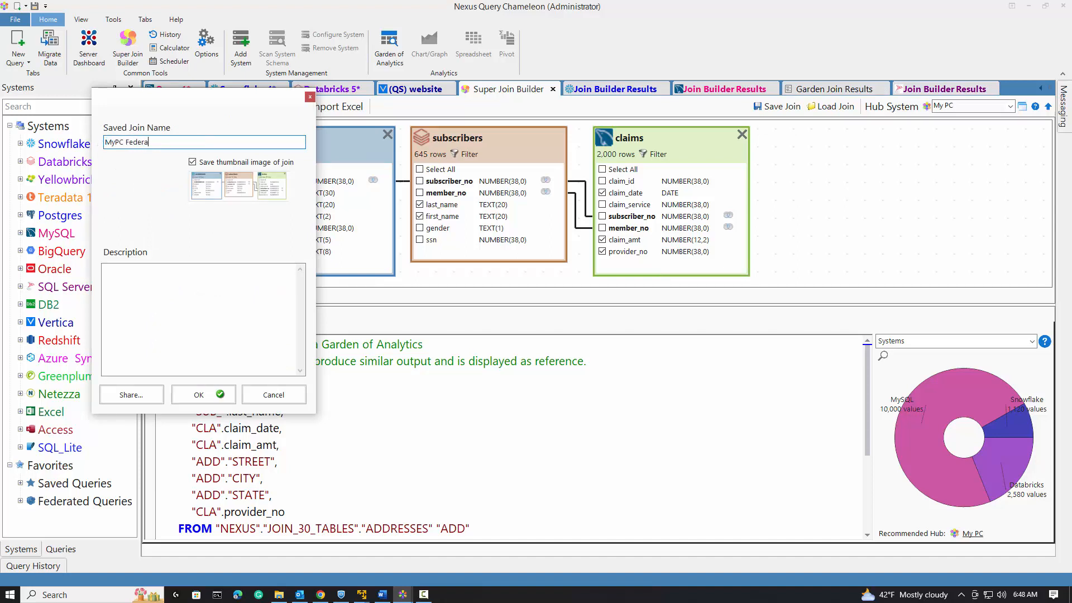
{"action": "type", "text": "ted Join"}
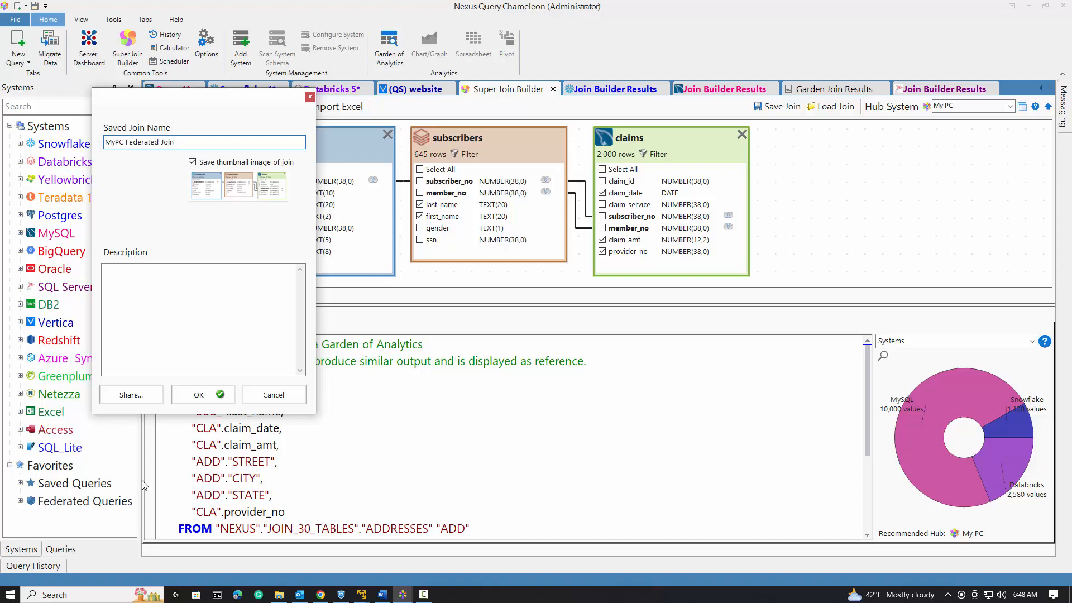
{"action": "left_click", "coordinate": [202, 395]}
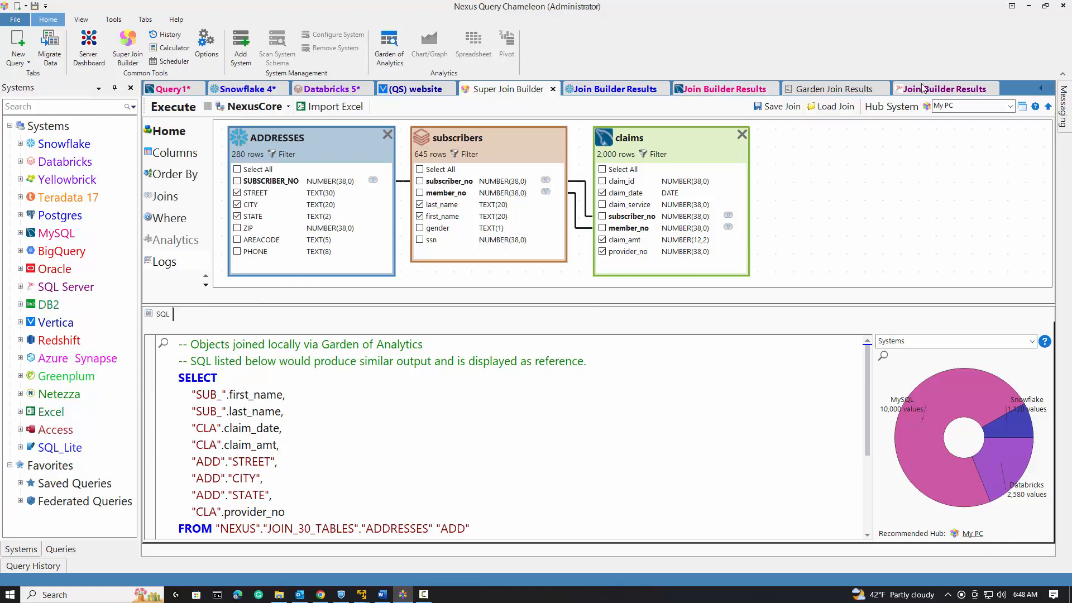
{"action": "left_click", "coordinate": [992, 89]}
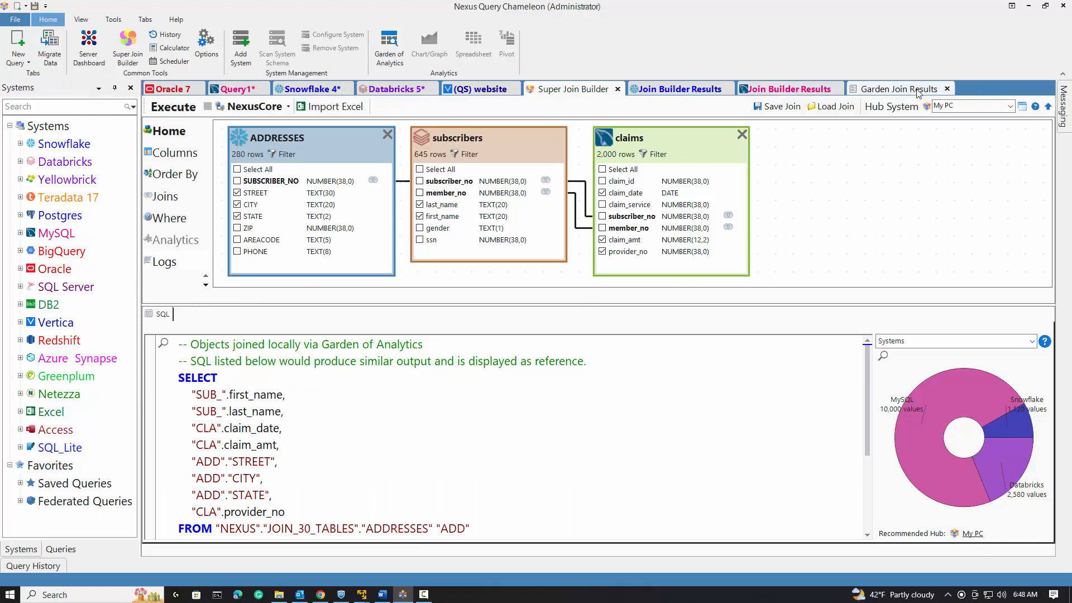
Close the join results tabs and the Super Join Builder tab.
{"action": "left_click", "coordinate": [948, 89]}
{"action": "left_click", "coordinate": [840, 89]}
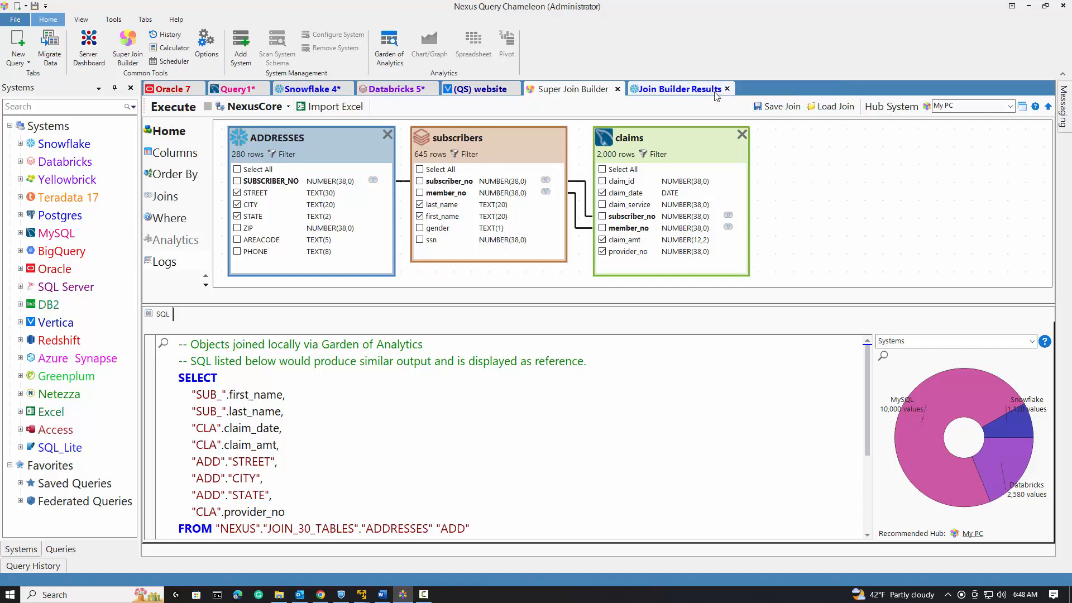
{"action": "left_click", "coordinate": [728, 89]}
{"action": "left_click", "coordinate": [618, 89]}
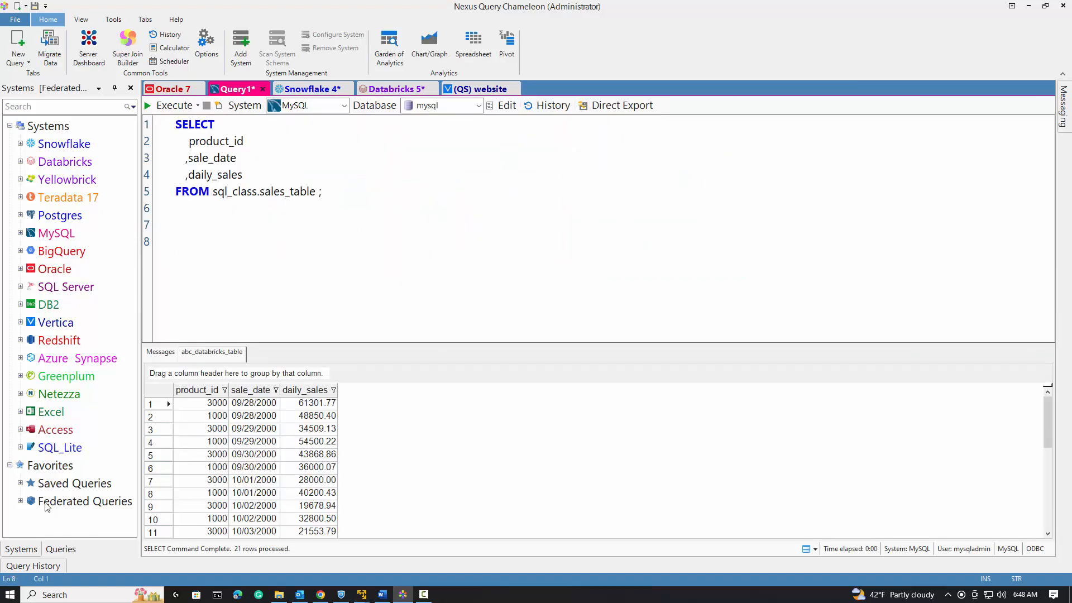
Add the saved join MyPC Federated Join to the Federated Queries favorites.
{"action": "left_click", "coordinate": [21, 502]}
{"action": "right_click", "coordinate": [54, 502]}
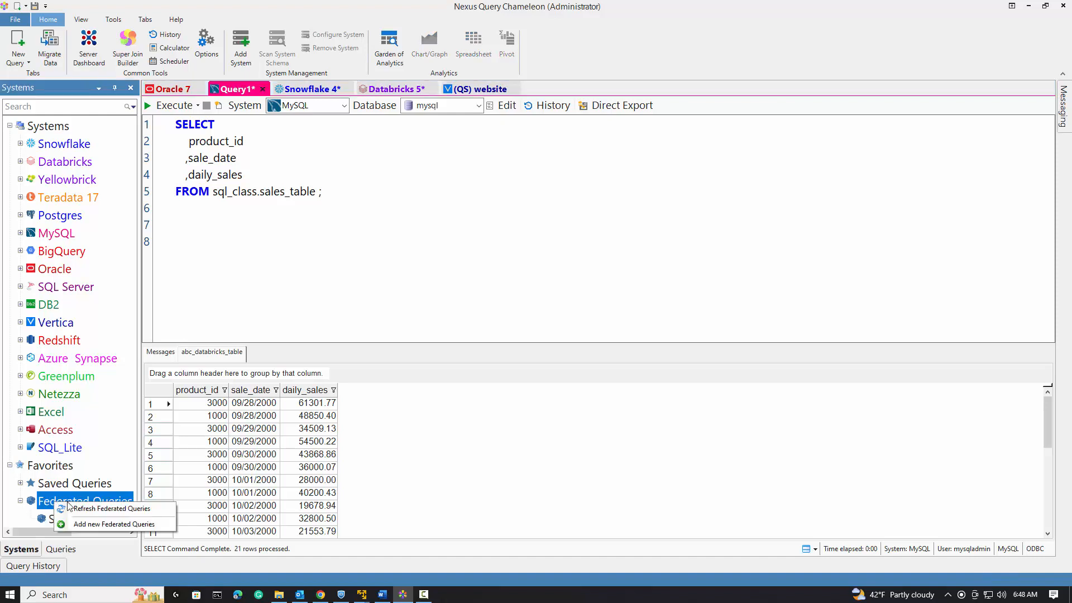
{"action": "left_click", "coordinate": [87, 525]}
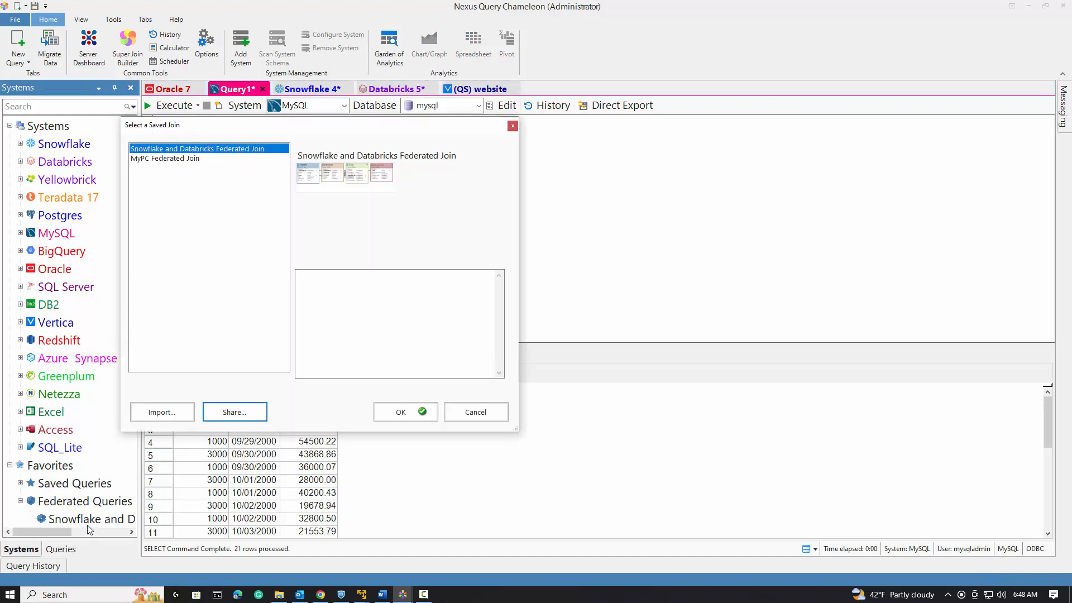
{"action": "left_click", "coordinate": [185, 159]}
{"action": "left_click", "coordinate": [399, 413]}
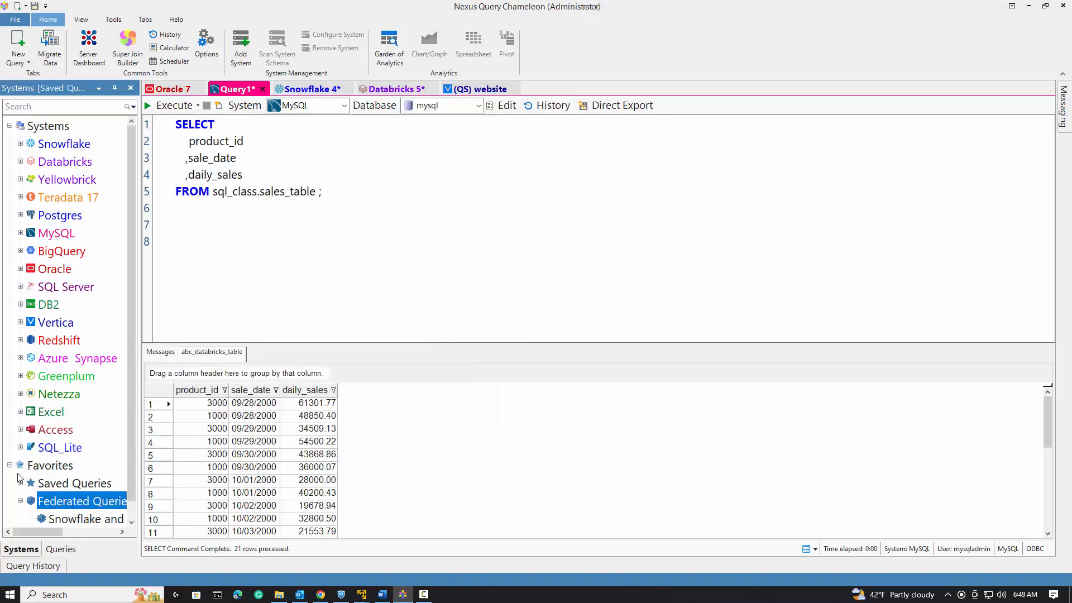
Open and run MyPC Federated Join from the Federated Queries favorites, confirming the retrieval prompt.
{"action": "left_click_drag", "start_coordinate": [139, 450], "coordinate": [219, 446]}
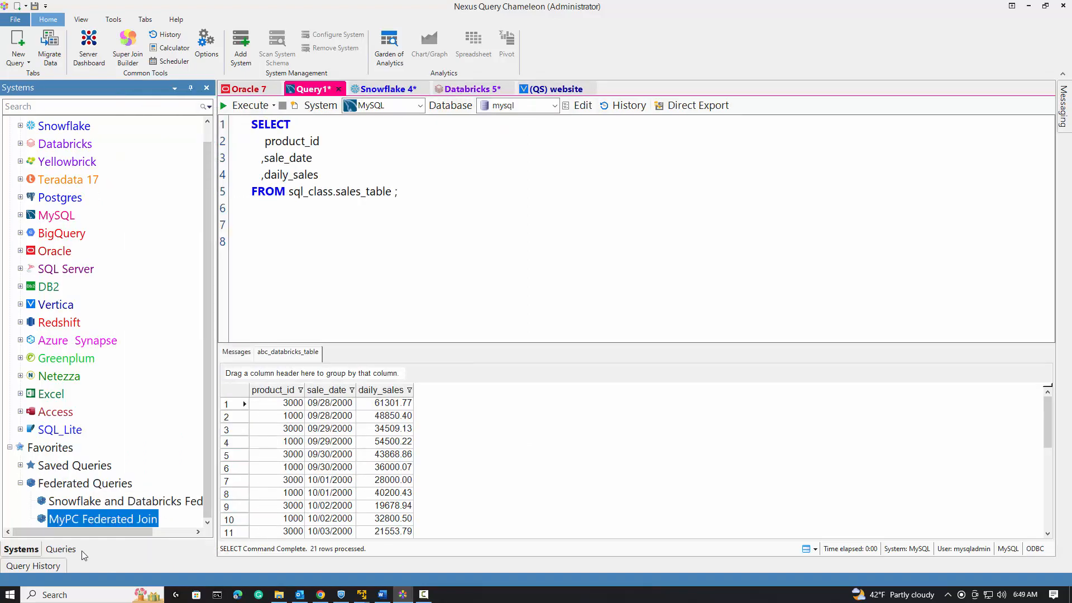
{"action": "right_click", "coordinate": [87, 516]}
{"action": "left_click", "coordinate": [115, 523]}
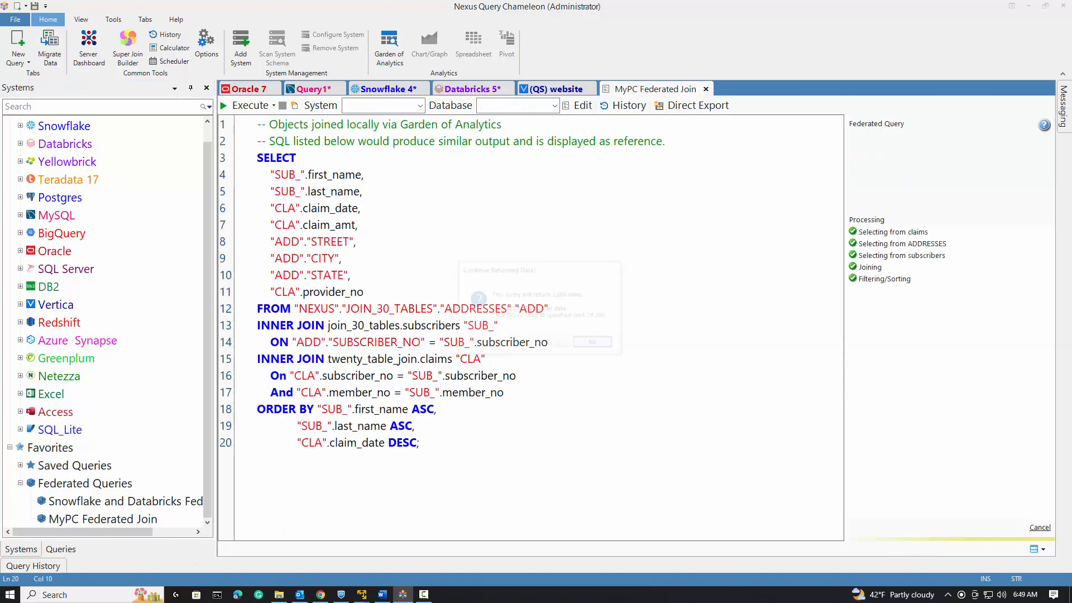
{"action": "left_click", "coordinate": [549, 344]}
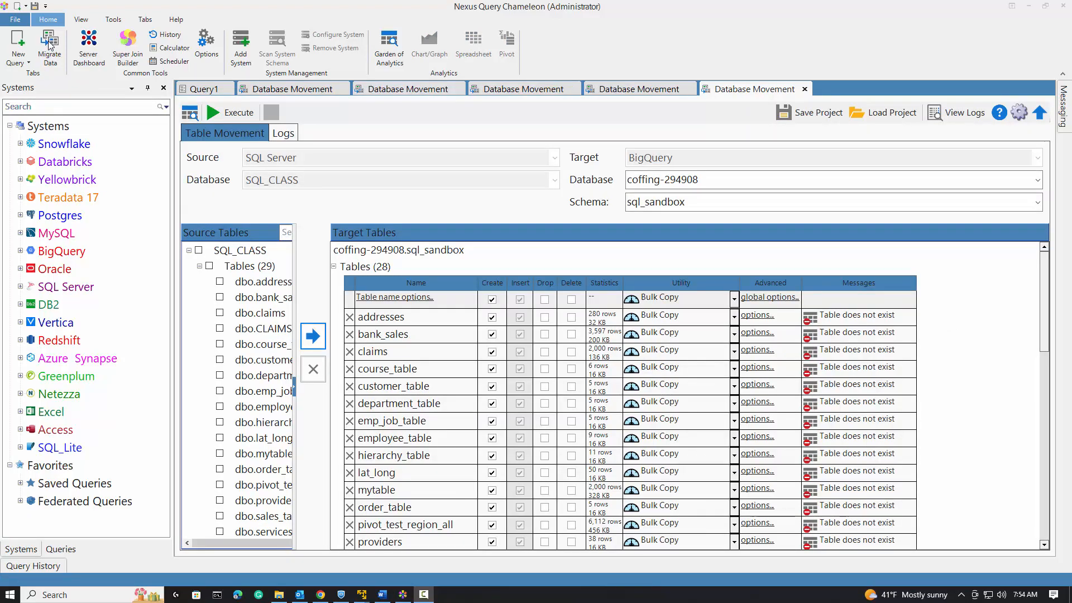
Start a new data migration with Postgres as source, database postgres, schema public, and select all its tables.
{"action": "left_click", "coordinate": [48, 41]}
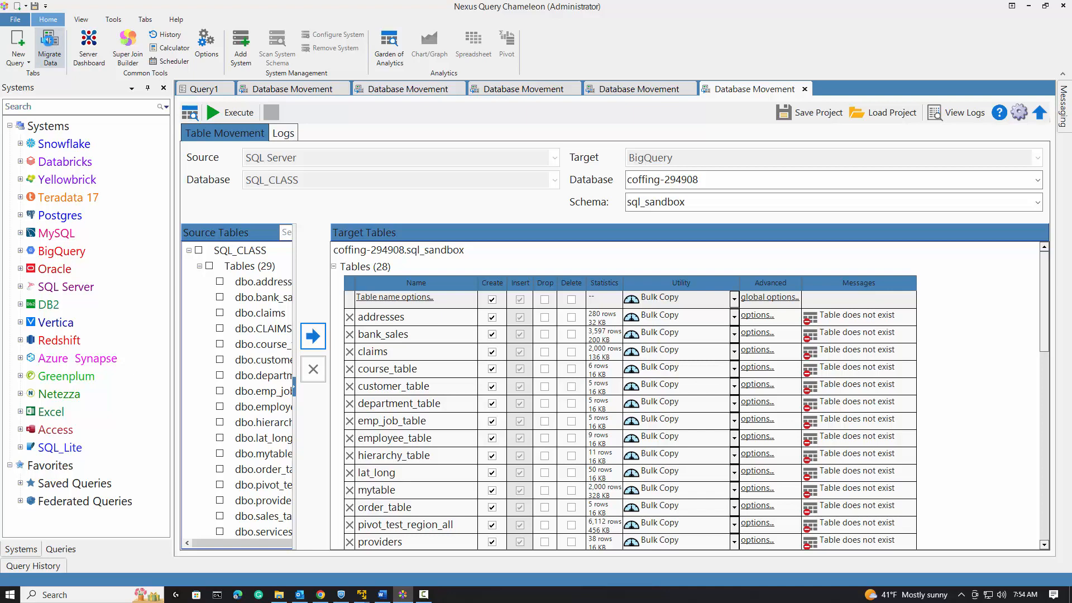
{"action": "left_click", "coordinate": [555, 158]}
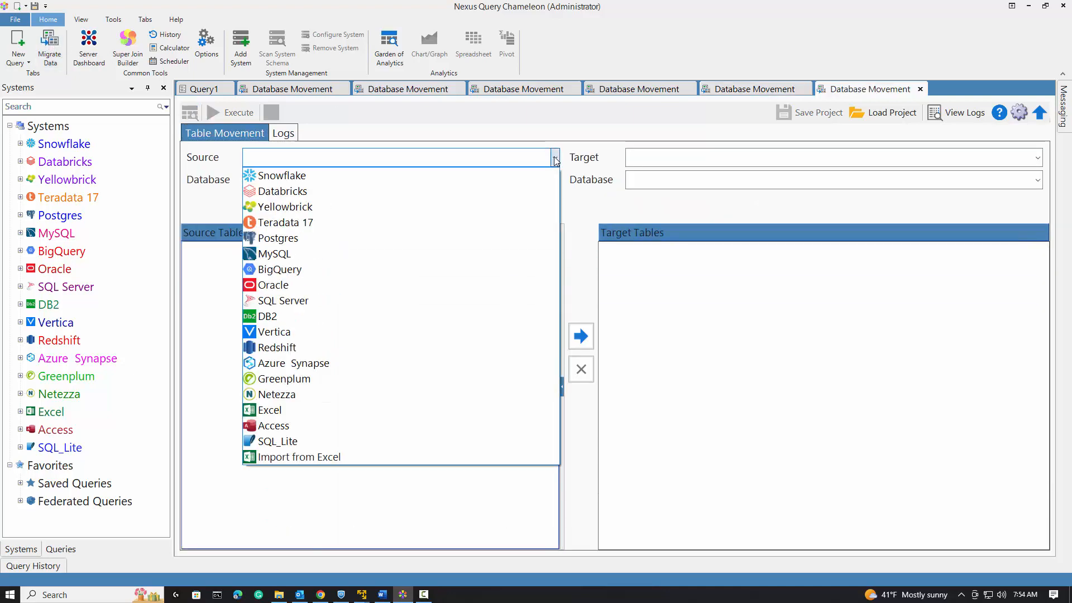
{"action": "left_click", "coordinate": [525, 239]}
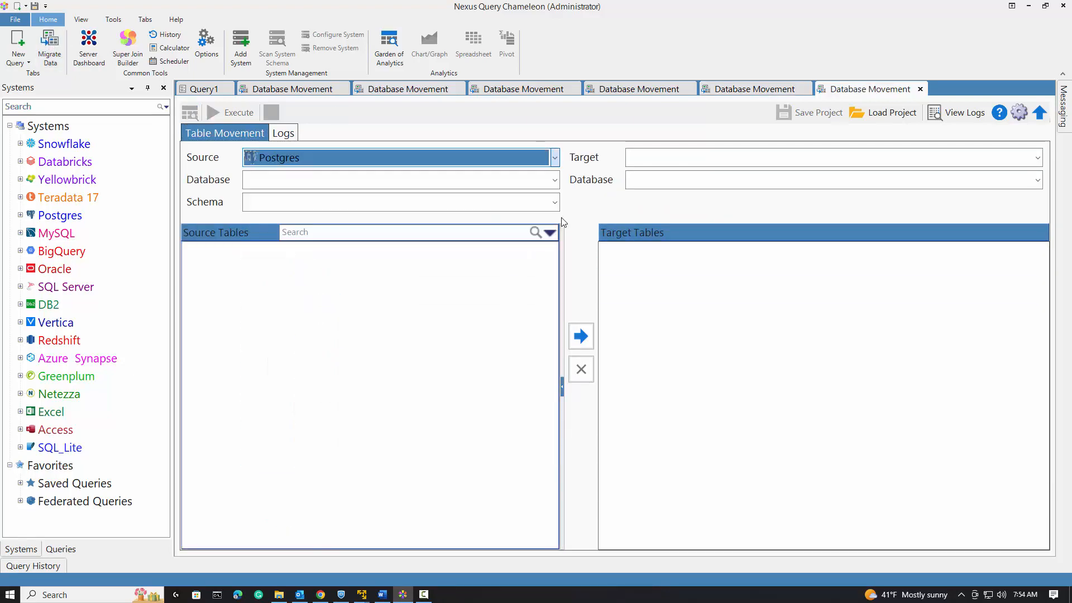
{"action": "left_click", "coordinate": [555, 181]}
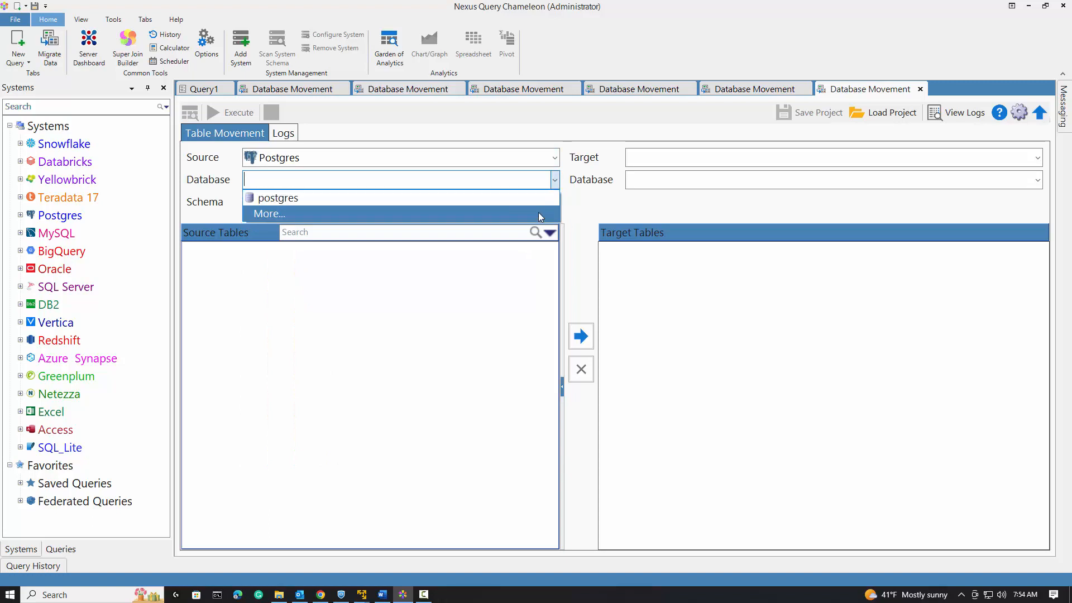
{"action": "left_click", "coordinate": [536, 198]}
{"action": "left_click", "coordinate": [555, 205]}
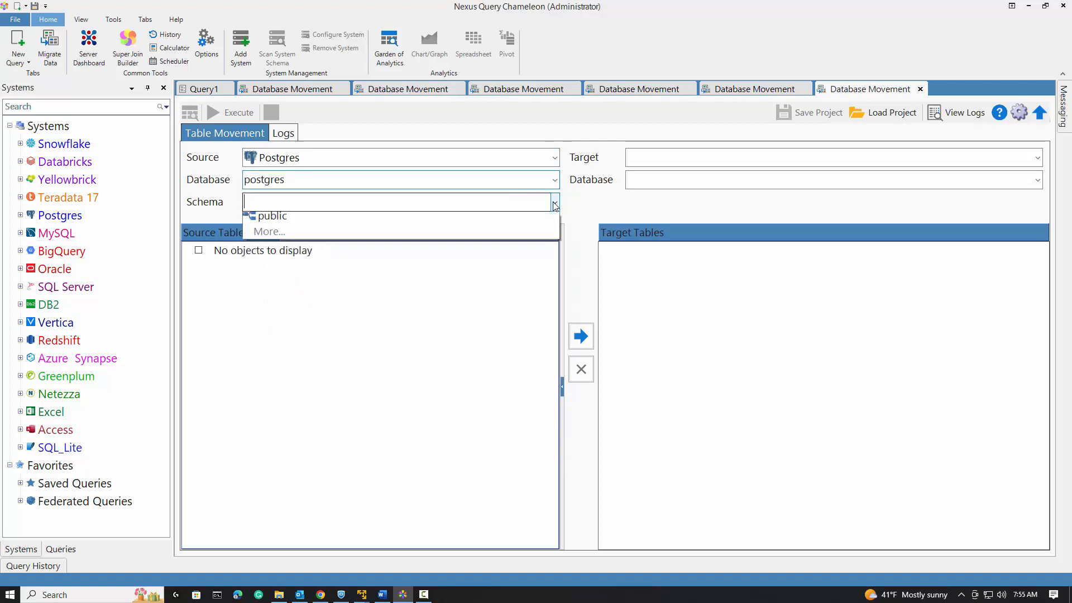
{"action": "left_click", "coordinate": [541, 219]}
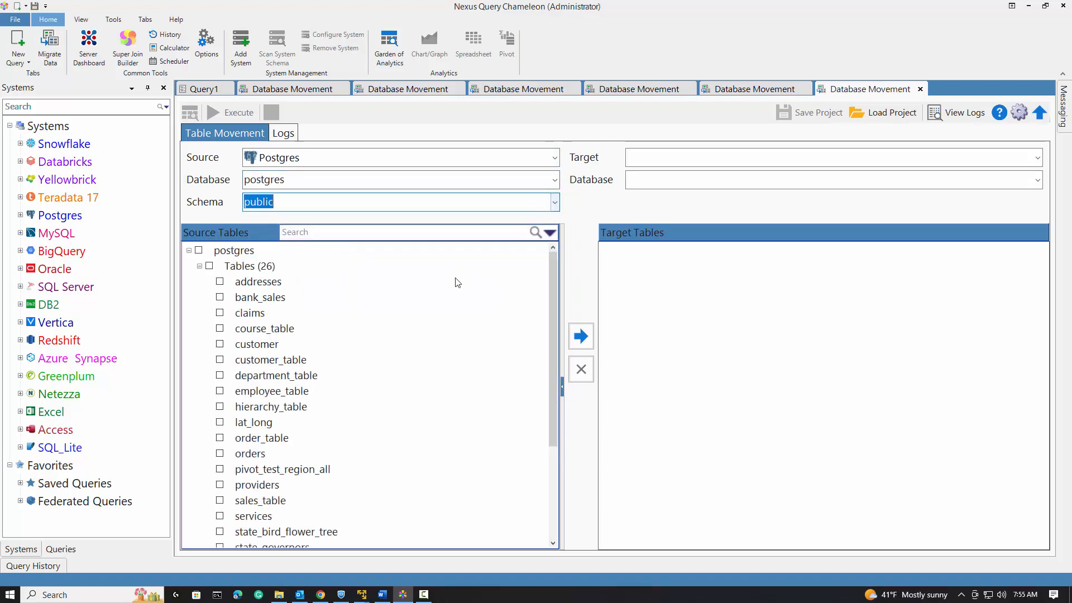
{"action": "left_click", "coordinate": [210, 267]}
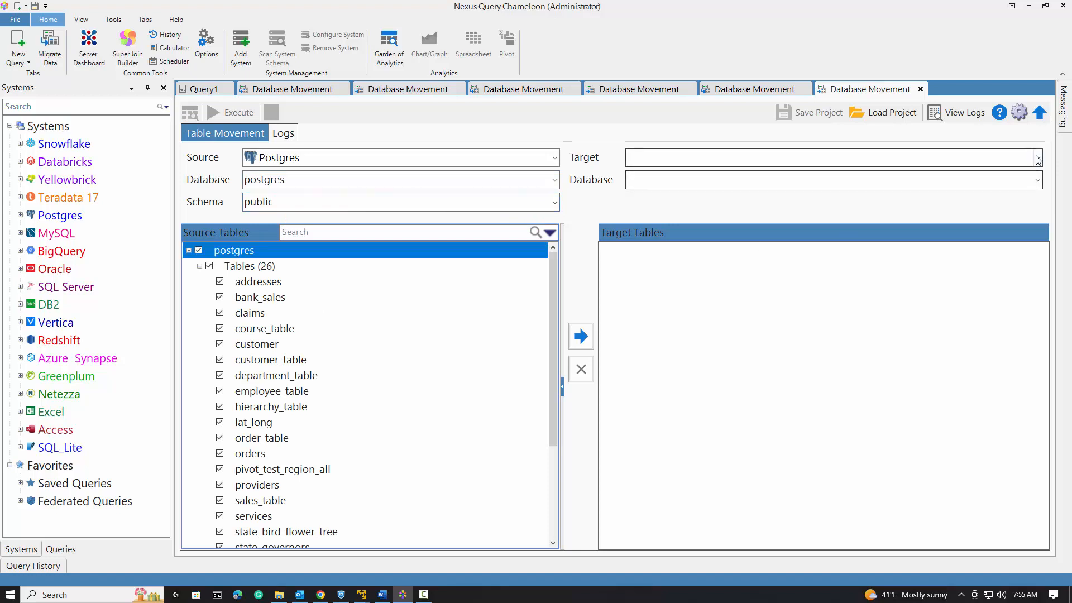
Set the migration target to MySQL with database sql_sandbox.
{"action": "left_click", "coordinate": [975, 158]}
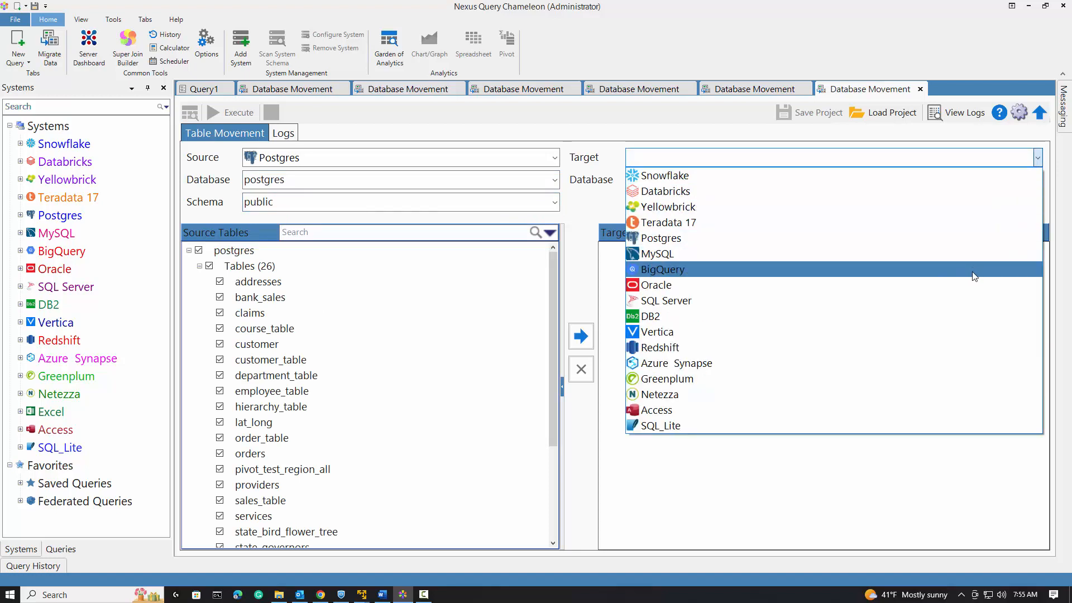
{"action": "left_click", "coordinate": [982, 255]}
{"action": "left_click", "coordinate": [1042, 182]}
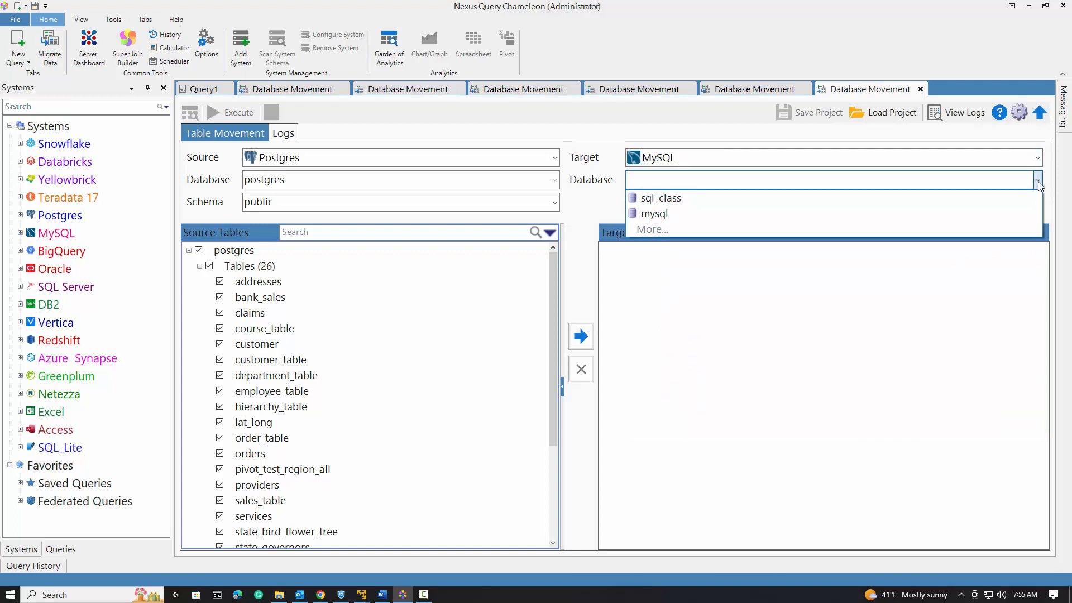
{"action": "left_click", "coordinate": [1027, 230]}
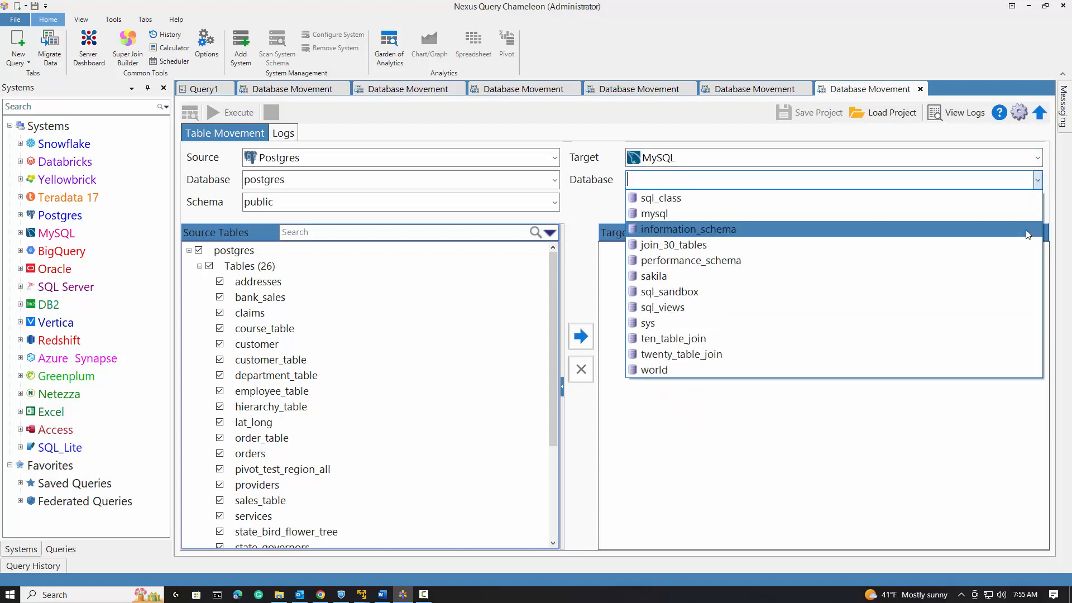
{"action": "left_click", "coordinate": [917, 287]}
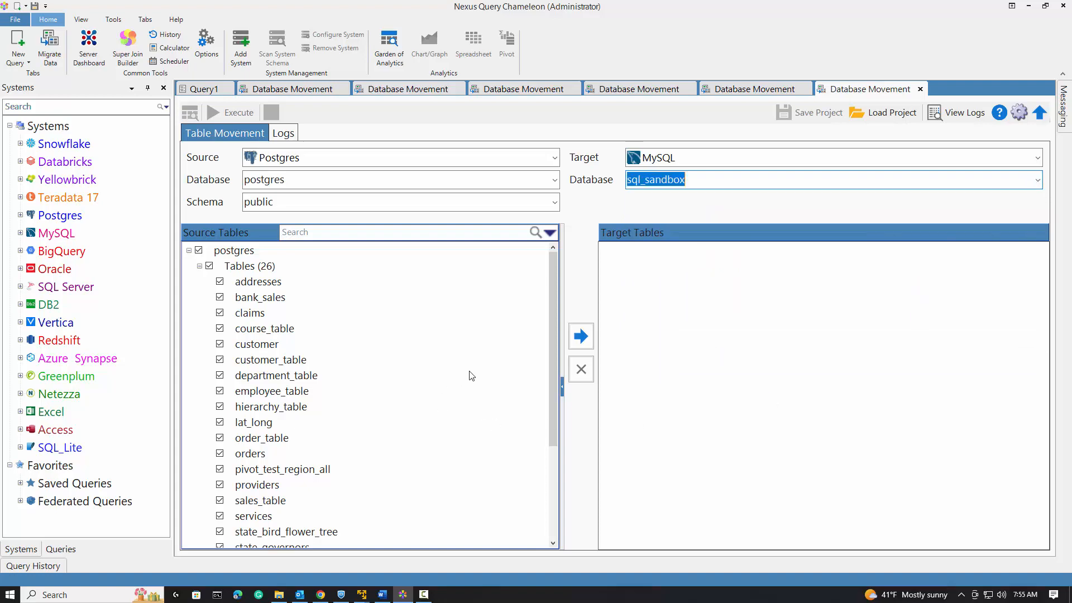
Move the selected tables into the target list and show the converted DDL.
{"action": "left_click", "coordinate": [581, 338]}
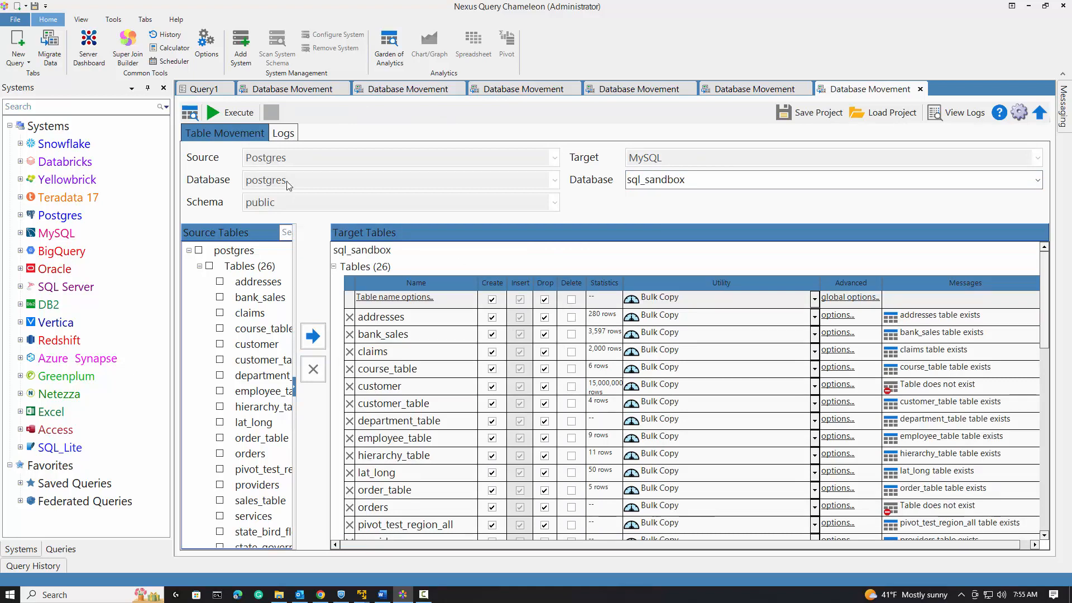
{"action": "left_click", "coordinate": [192, 116]}
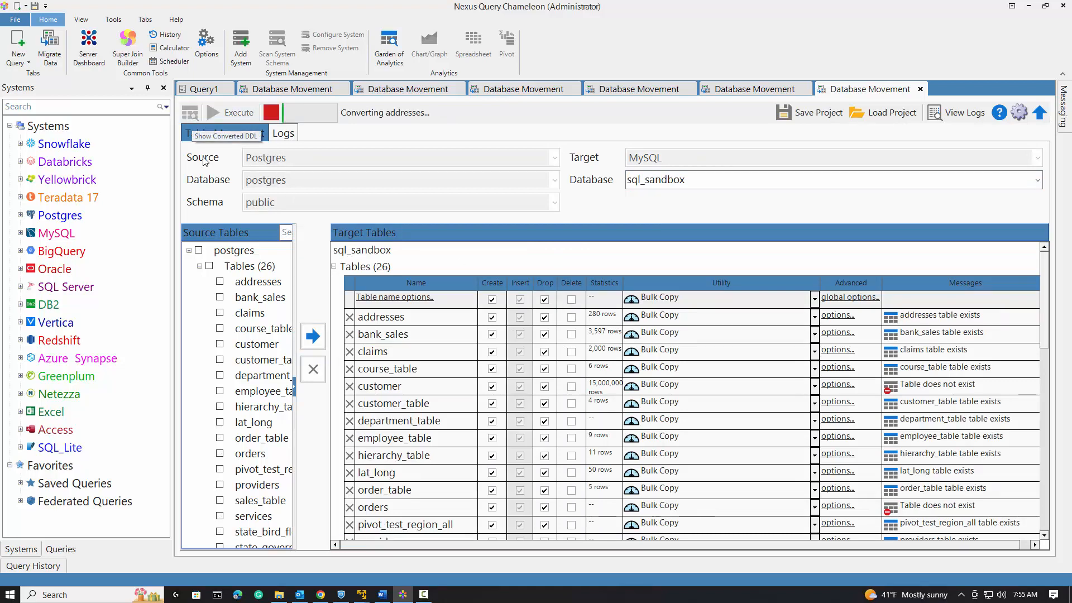
{"action": "mouse_move", "coordinate": [321, 594]}
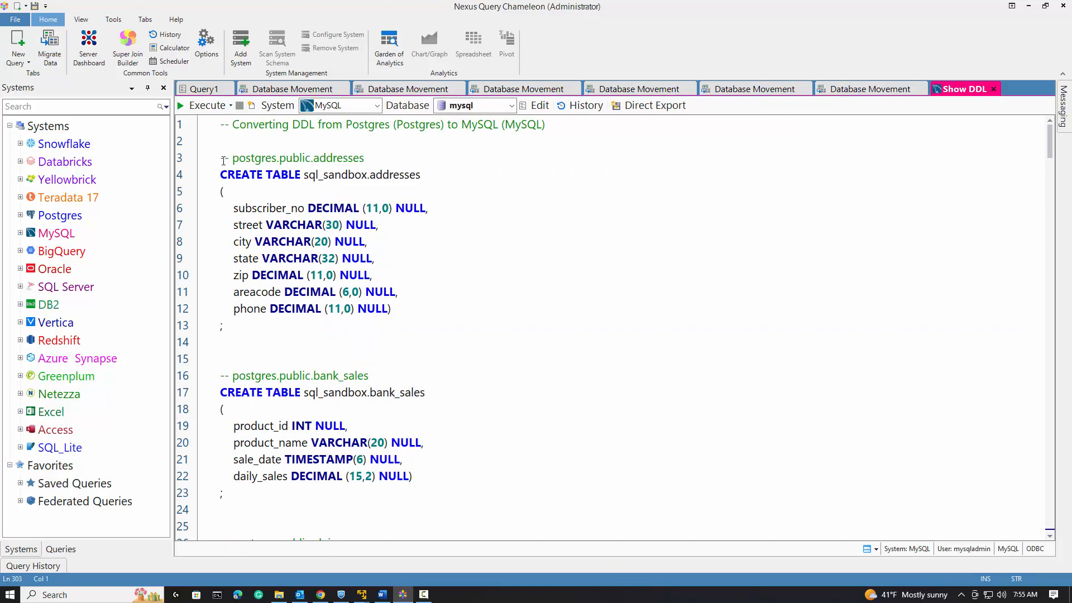
Execute the Teradata-to-Snowflake and MySQL-to-Yellowbrick database movement projects in their tabs.
{"action": "left_click", "coordinate": [279, 91]}
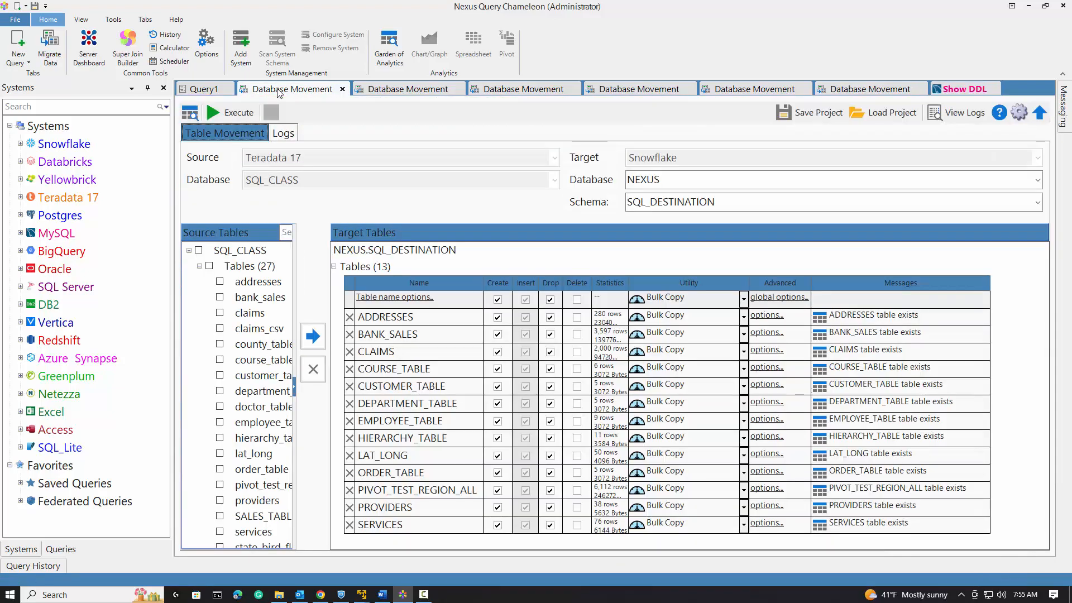
{"action": "left_click", "coordinate": [219, 111]}
{"action": "left_click", "coordinate": [421, 93]}
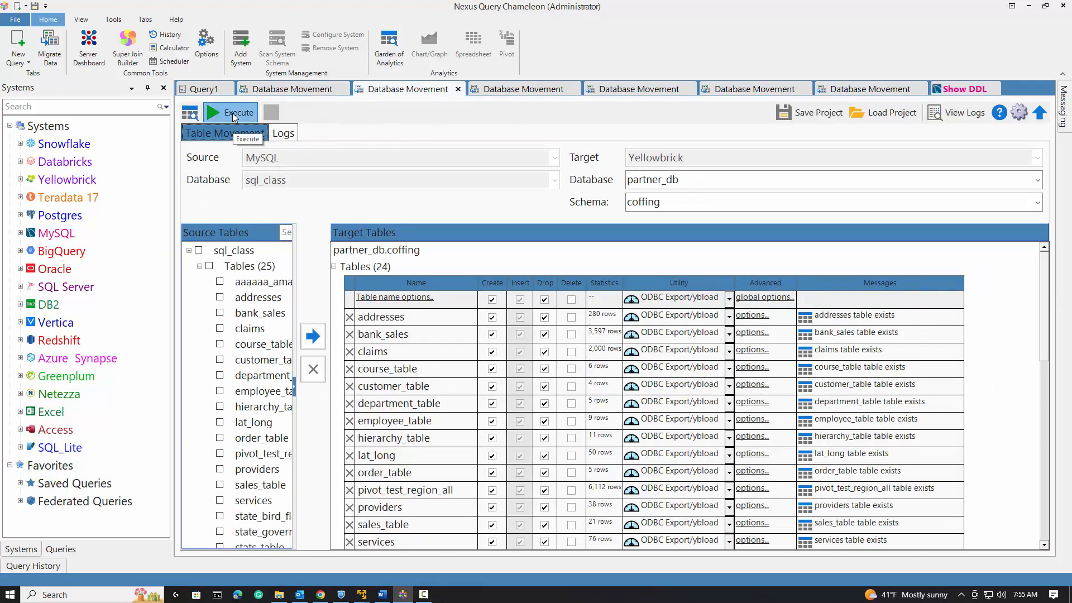
{"action": "left_click", "coordinate": [233, 115]}
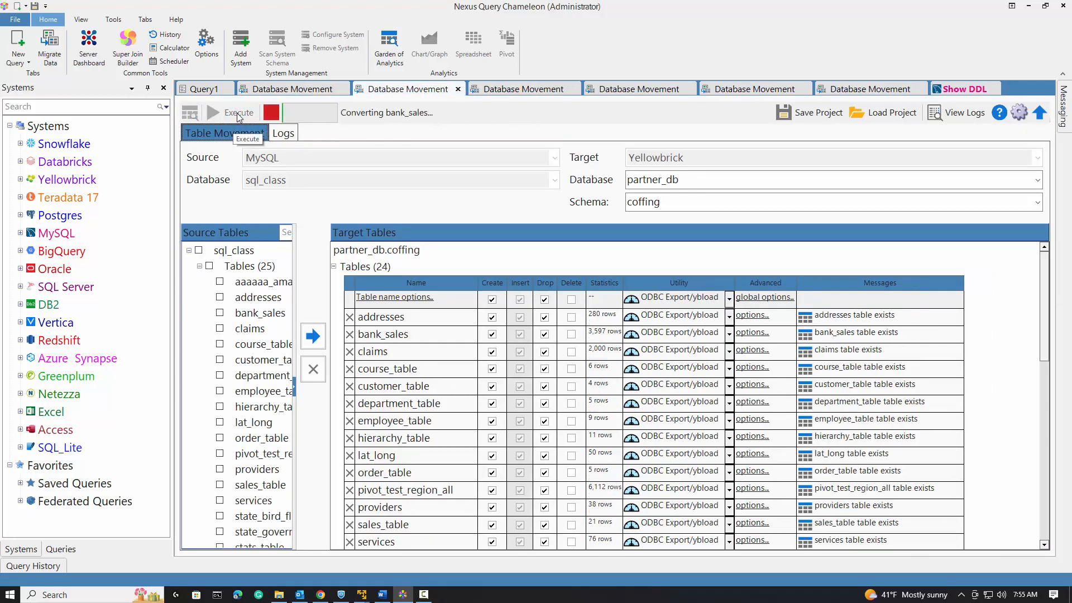
Review the progress of the other database movement tabs.
{"action": "left_click", "coordinate": [514, 91]}
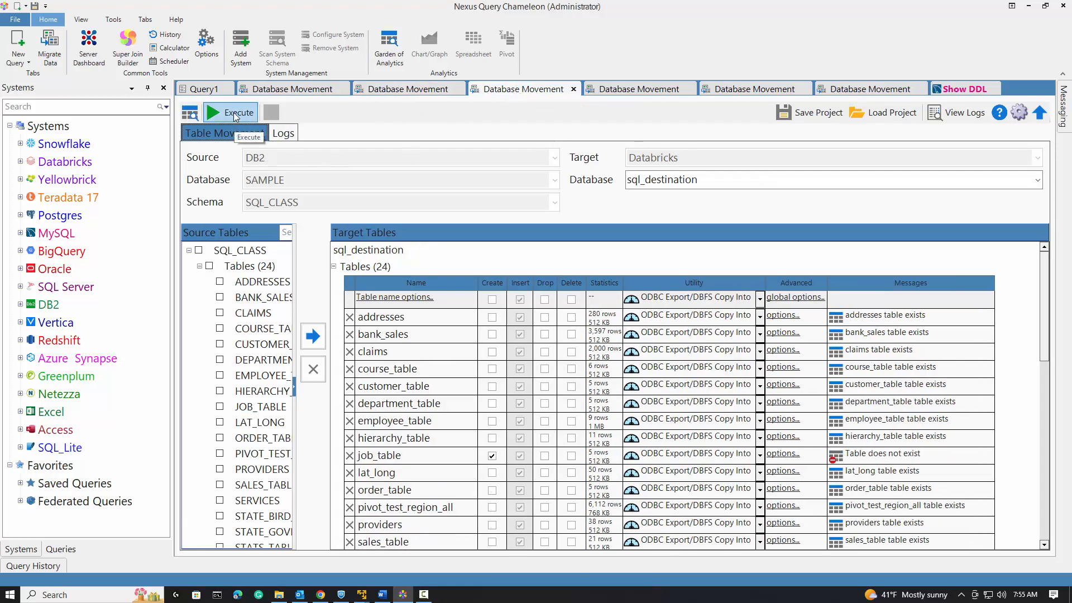
{"action": "left_click", "coordinate": [635, 90]}
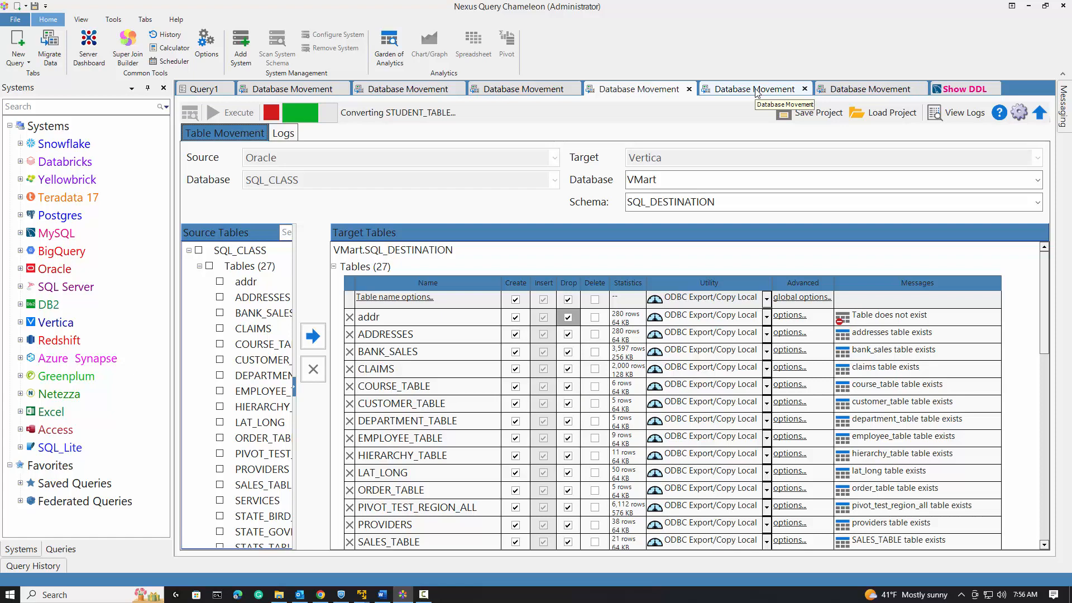
{"action": "left_click", "coordinate": [756, 92]}
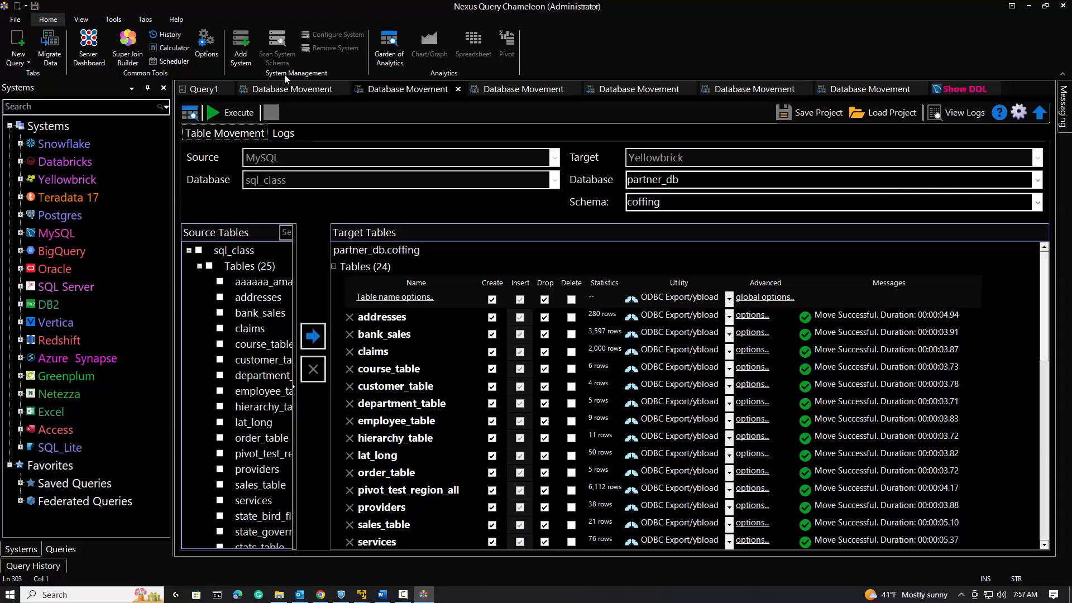
{"action": "left_click", "coordinate": [80, 19]}
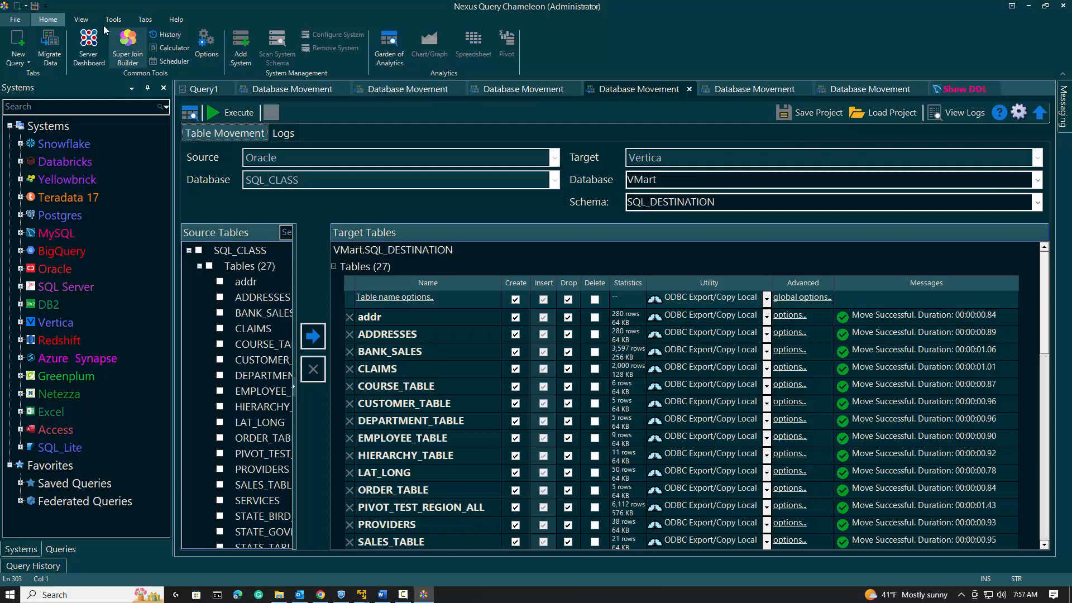
{"action": "left_click", "coordinate": [81, 19]}
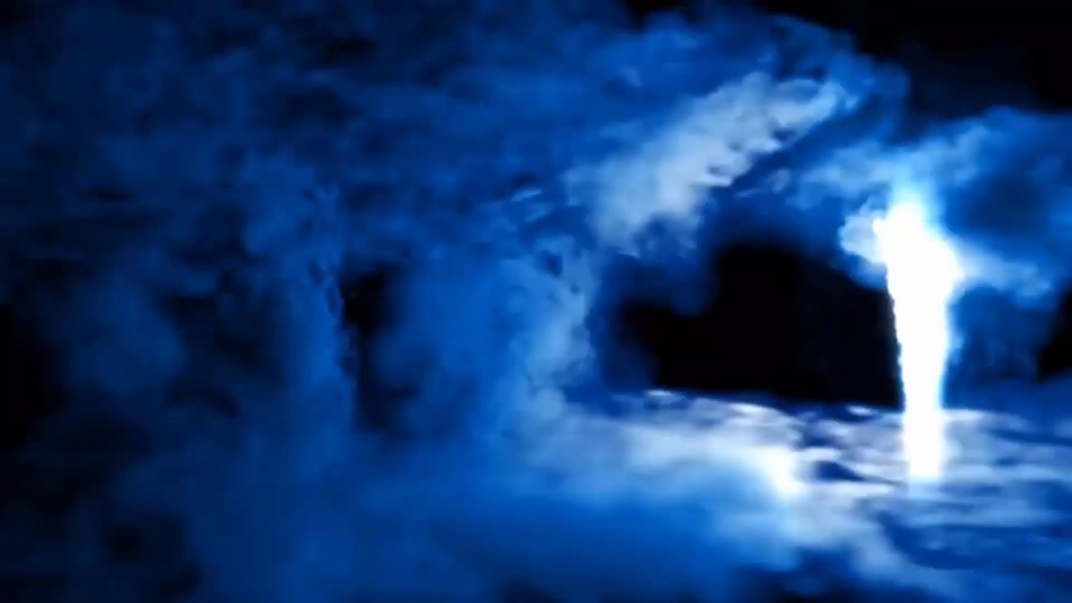